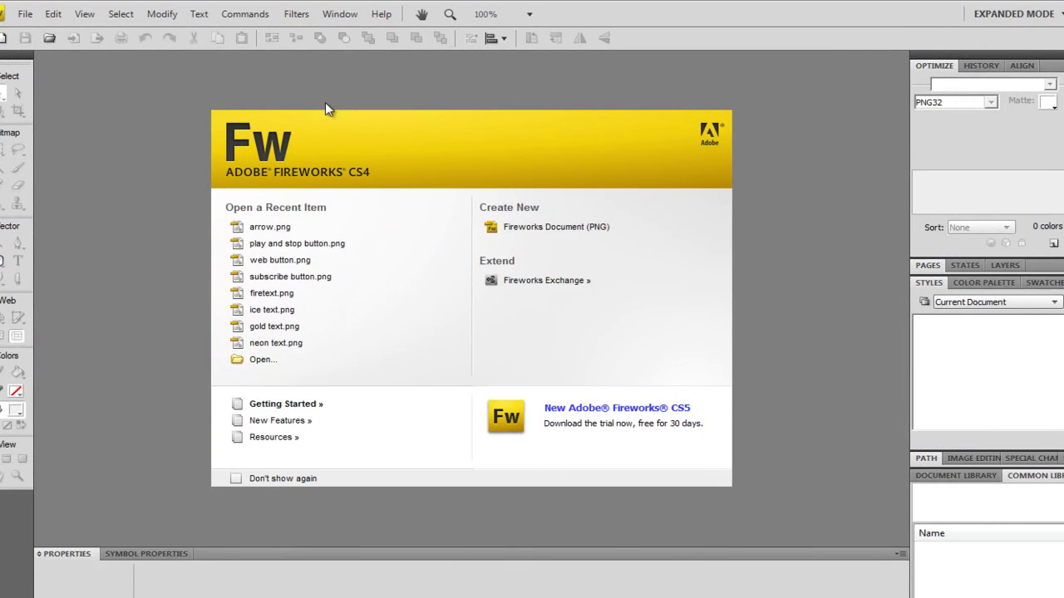
Launch Create Slideshow from the Commands menu and nudge its dialog up and left
left_click(244, 15)
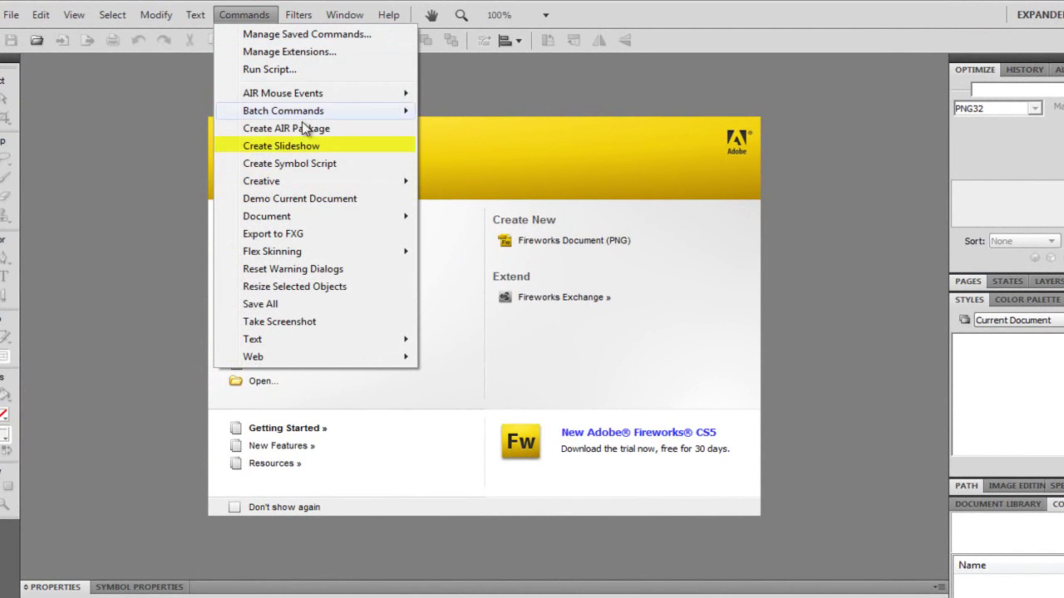
left_click(294, 146)
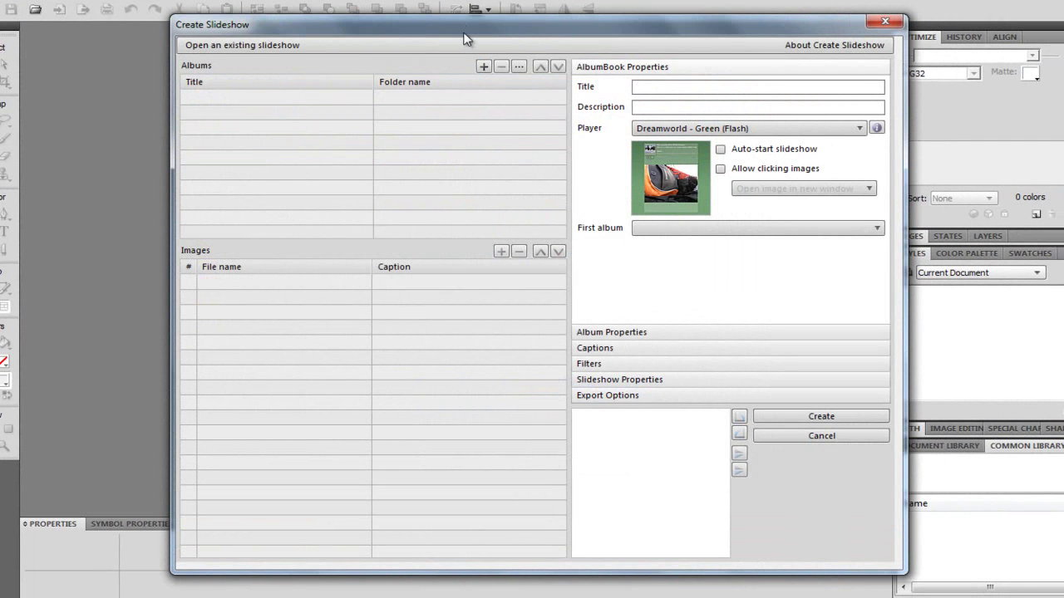
left_click_drag(463, 39, 442, 28)
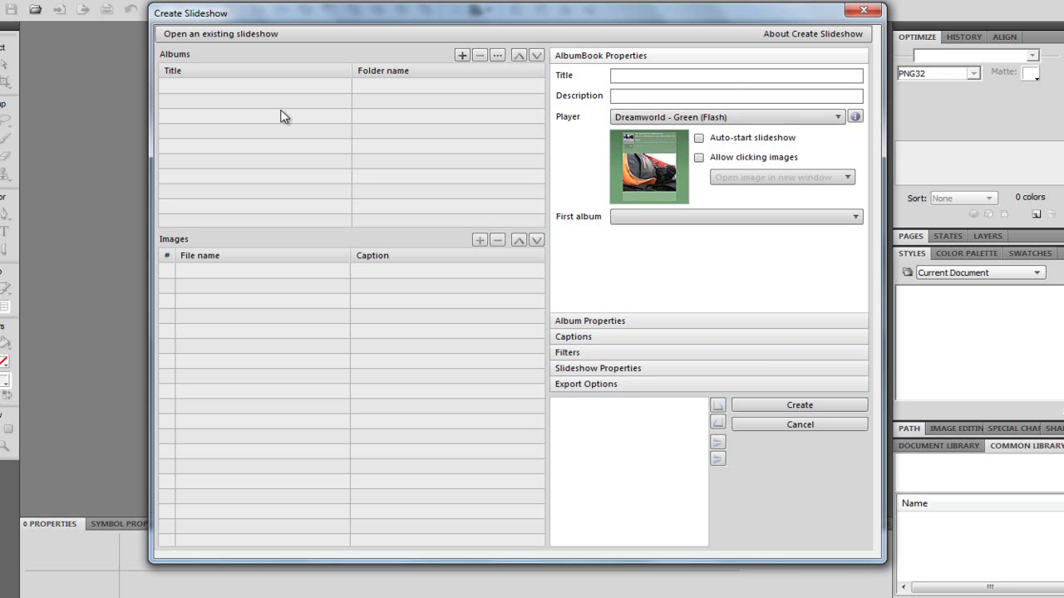
Start a new album and pick all five gallery images, firetext through particle text
left_click(462, 56)
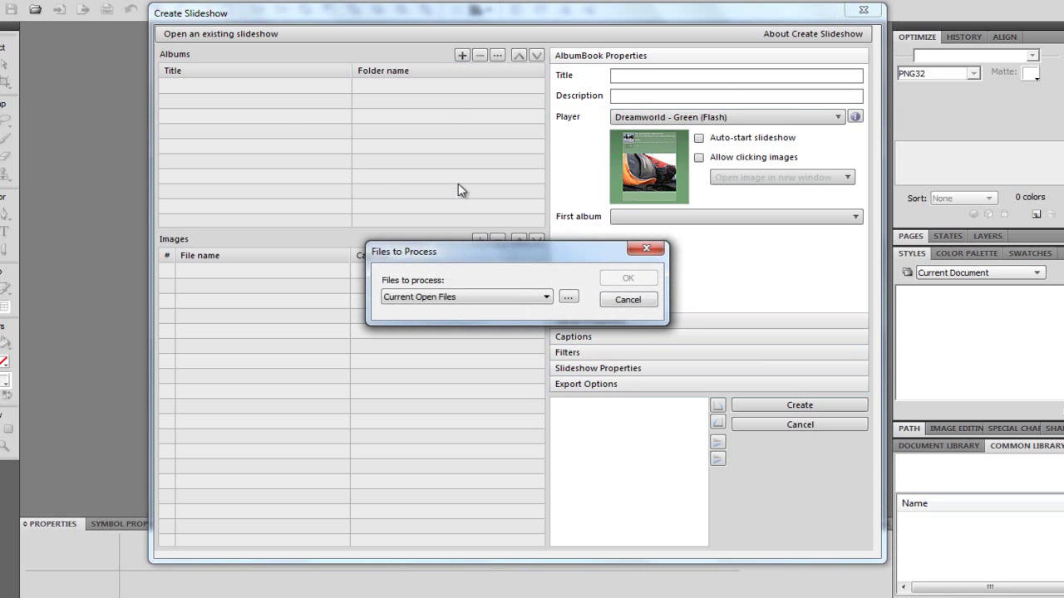
left_click(568, 298)
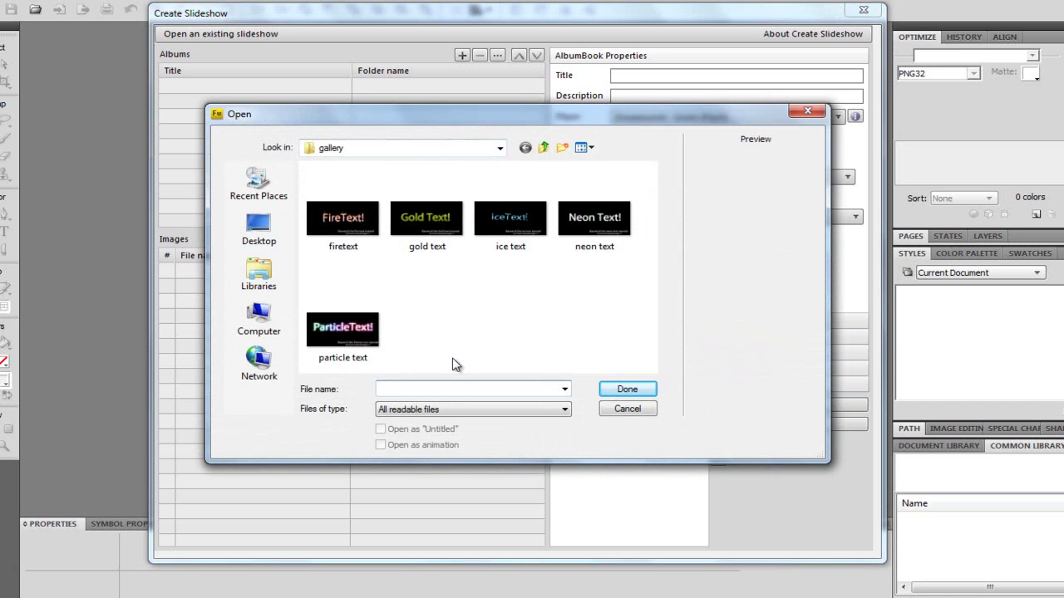
left_click_drag(616, 371, 250, 163)
left_click(630, 389)
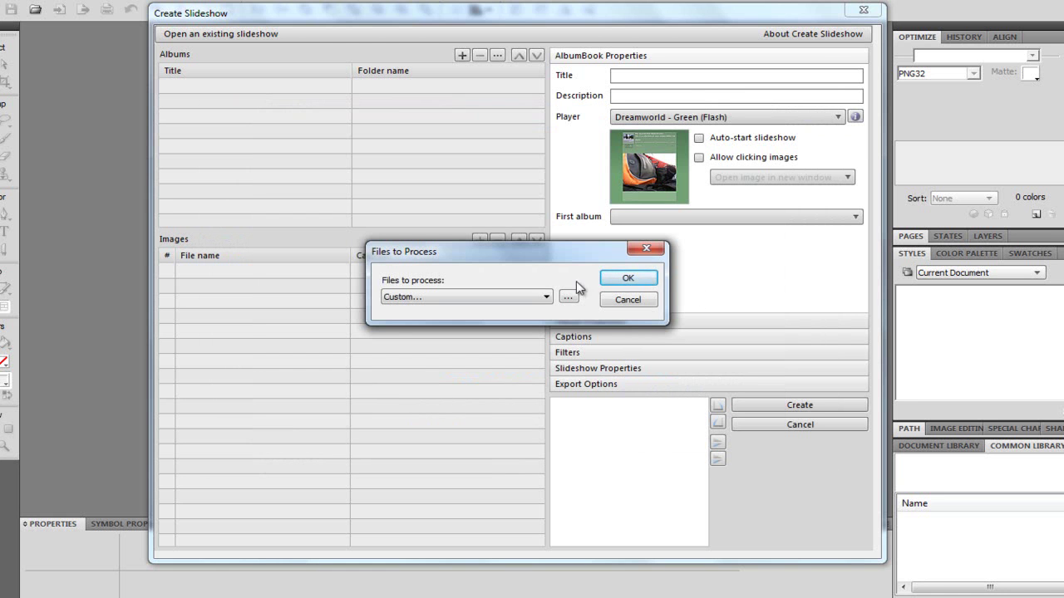
Create the gallery album and preview its gold, ice, neon and particle text images
left_click(629, 279)
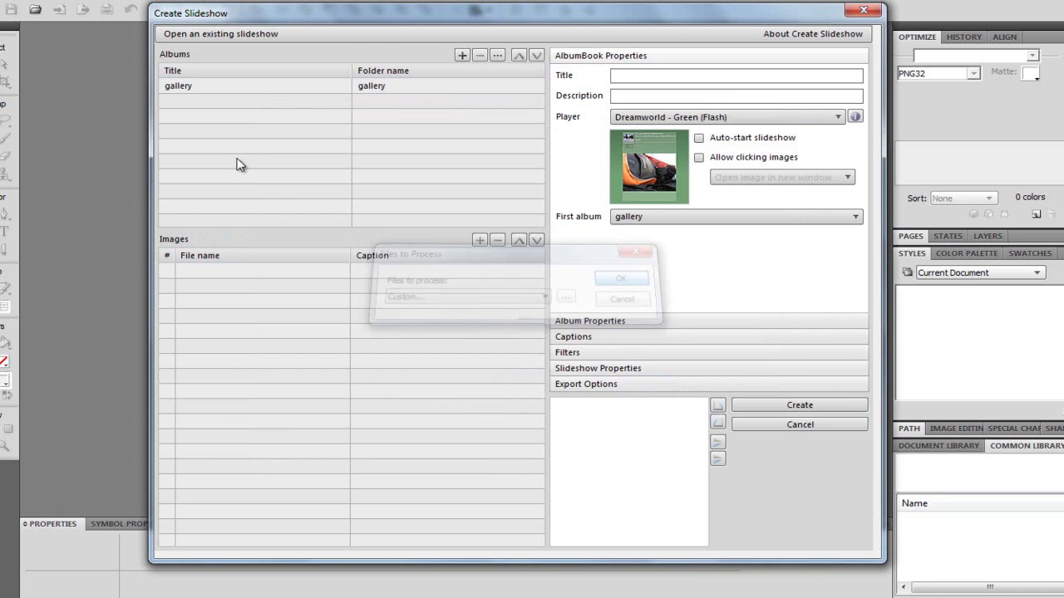
left_click(188, 84)
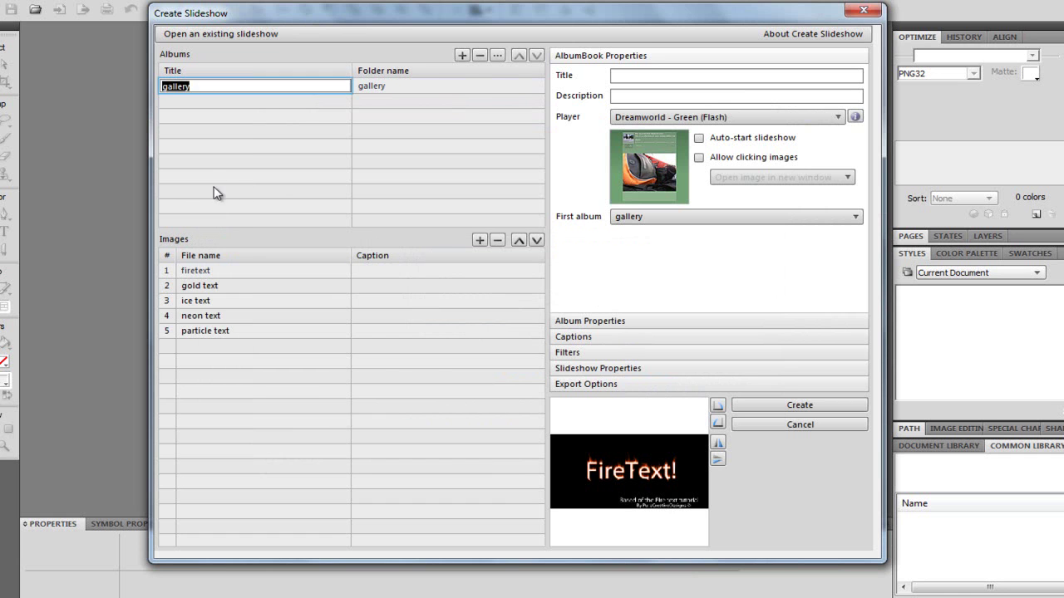
left_click(221, 287)
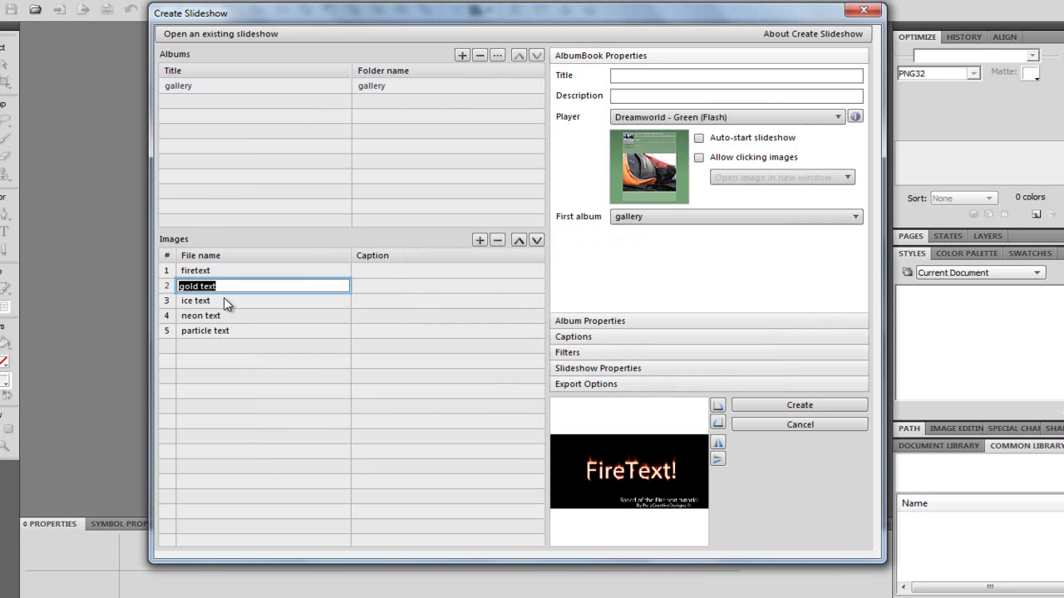
left_click(226, 301)
left_click(229, 316)
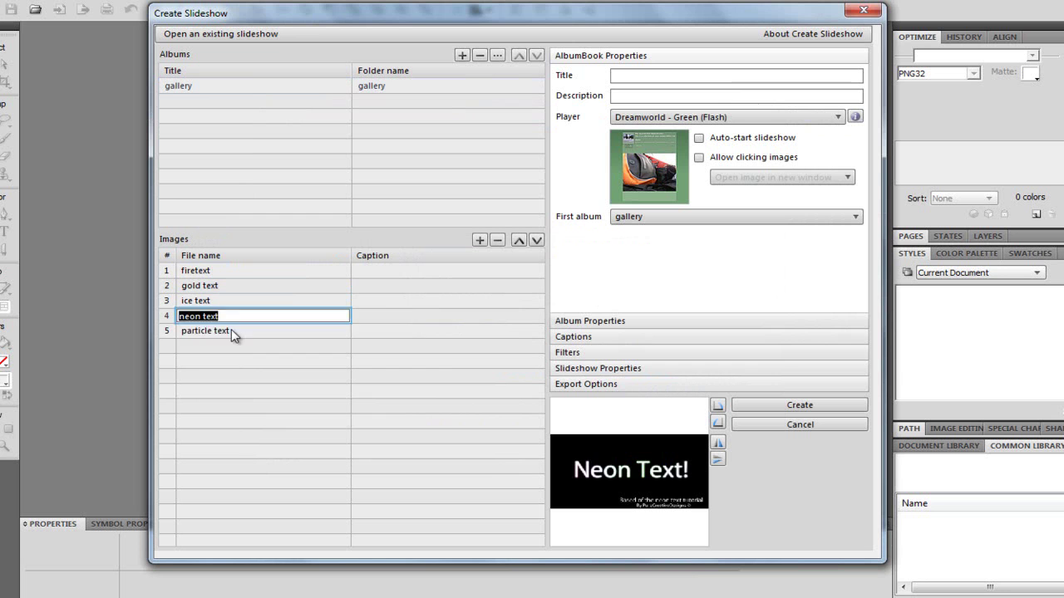
left_click(231, 331)
Move particle text up four places to first, then gold text up to second
left_click(238, 365)
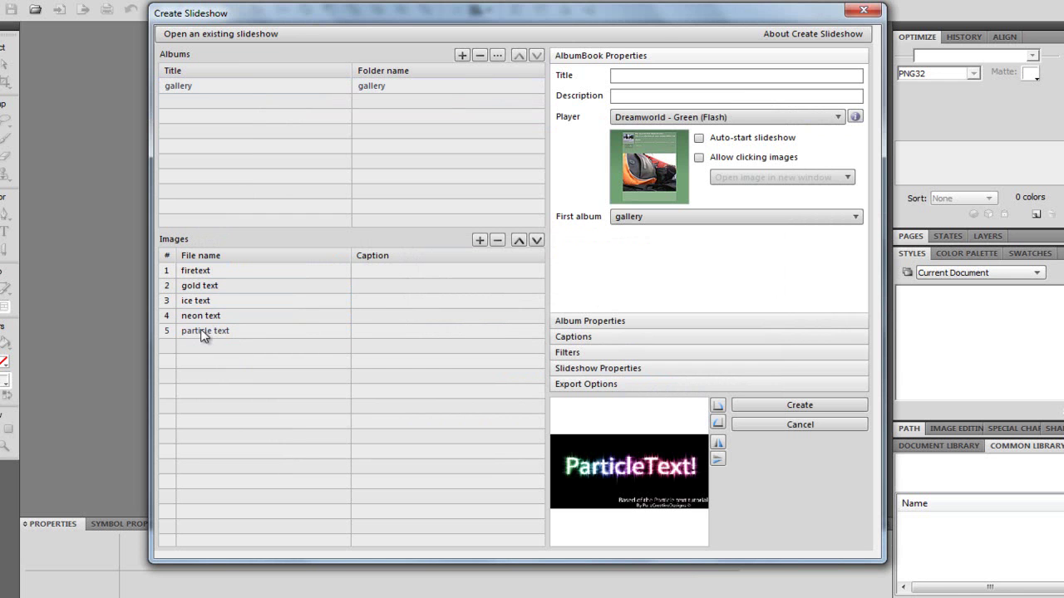
left_click(214, 330)
left_click(206, 352)
left_click(215, 331)
left_click(227, 360)
left_click(222, 333)
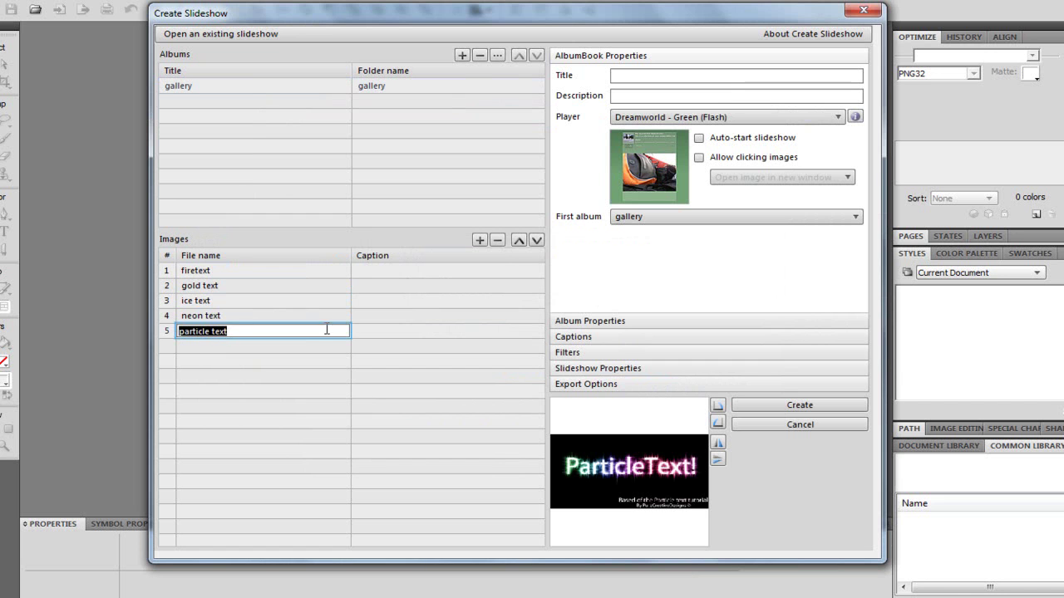
left_click(519, 241)
left_click(518, 240)
left_click(518, 240)
left_click(519, 240)
left_click(519, 240)
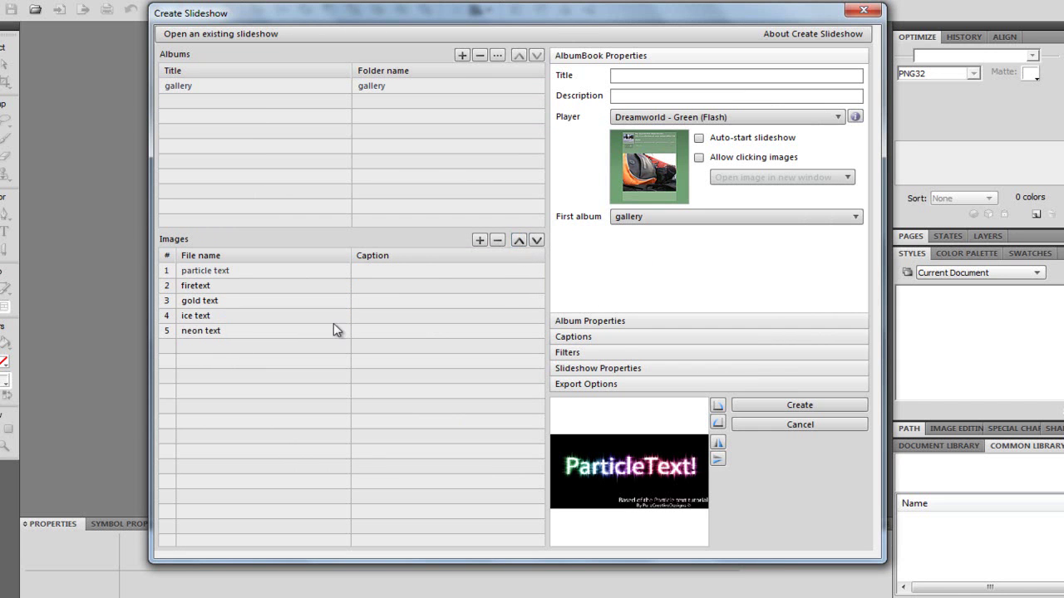
left_click(210, 301)
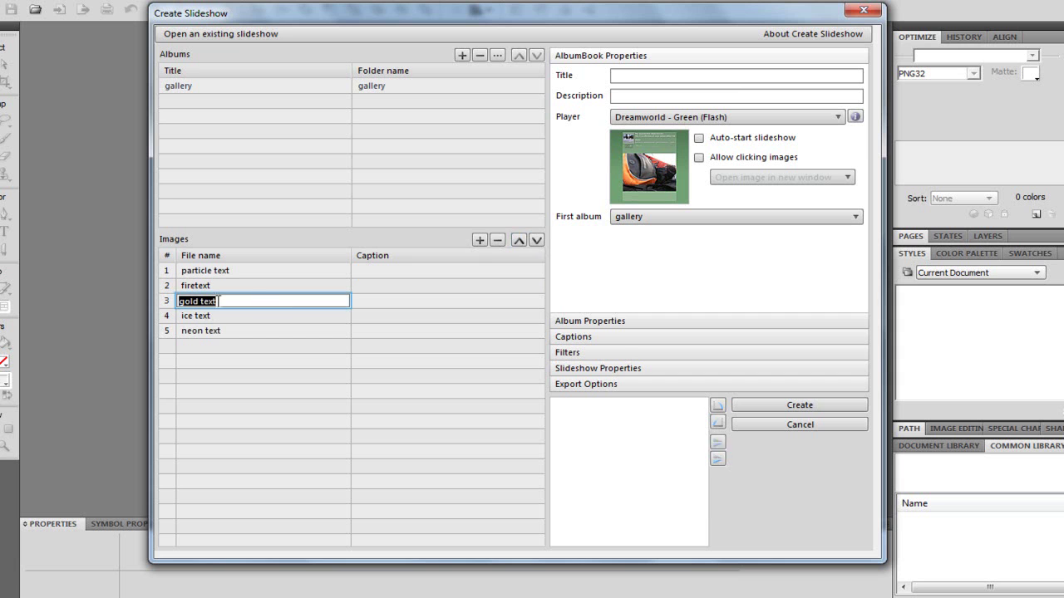
left_click(517, 241)
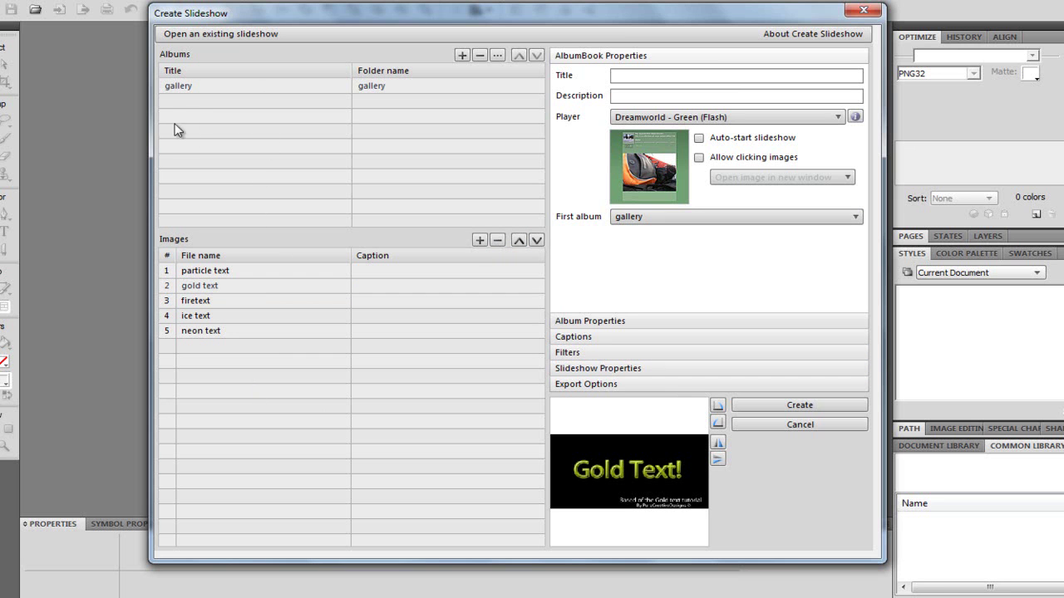
Rename the gallery album 'Text Effects' and enter 'My Slideshow' as the slideshow title
double_click(193, 85)
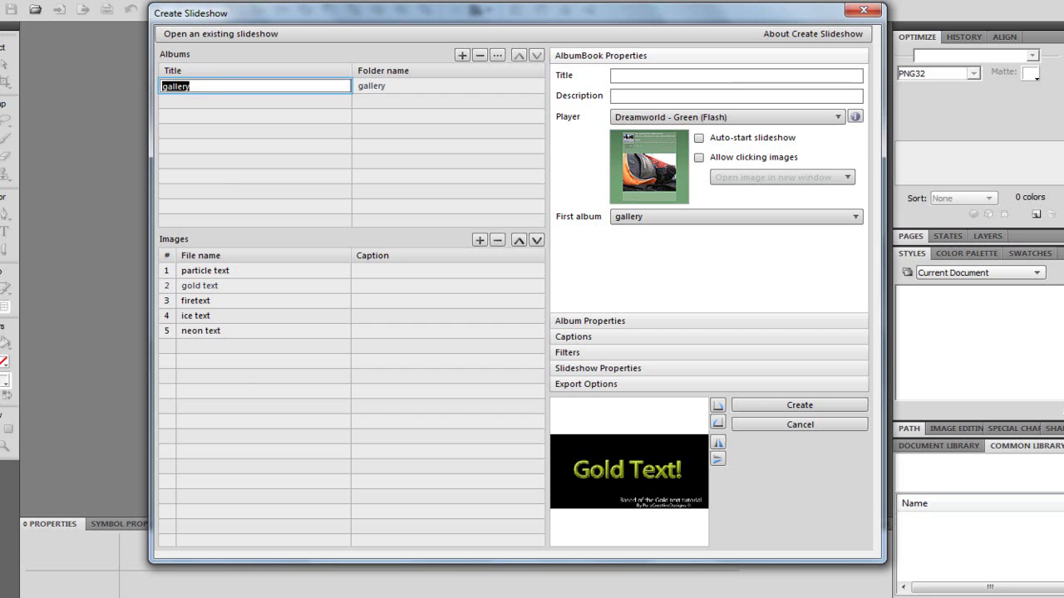
type("Text Effects")
key("Return")
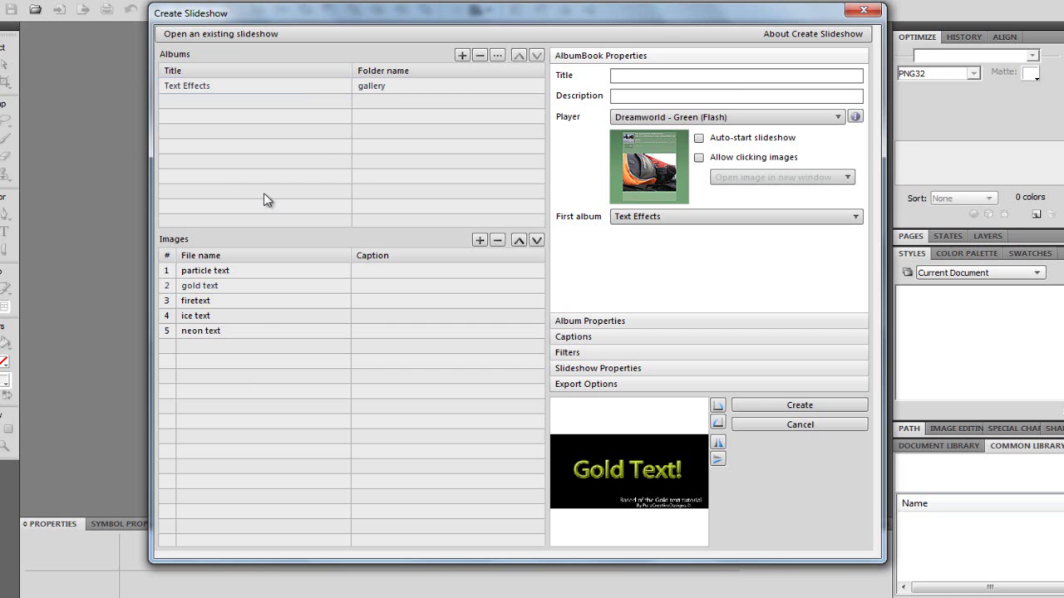
left_click(637, 76)
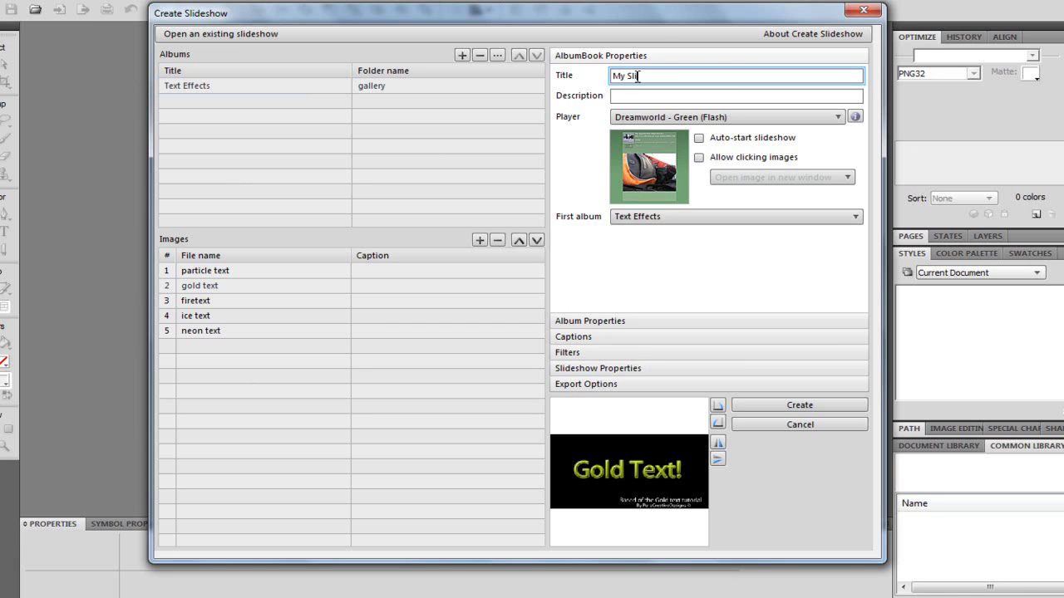
type("My Slideshow")
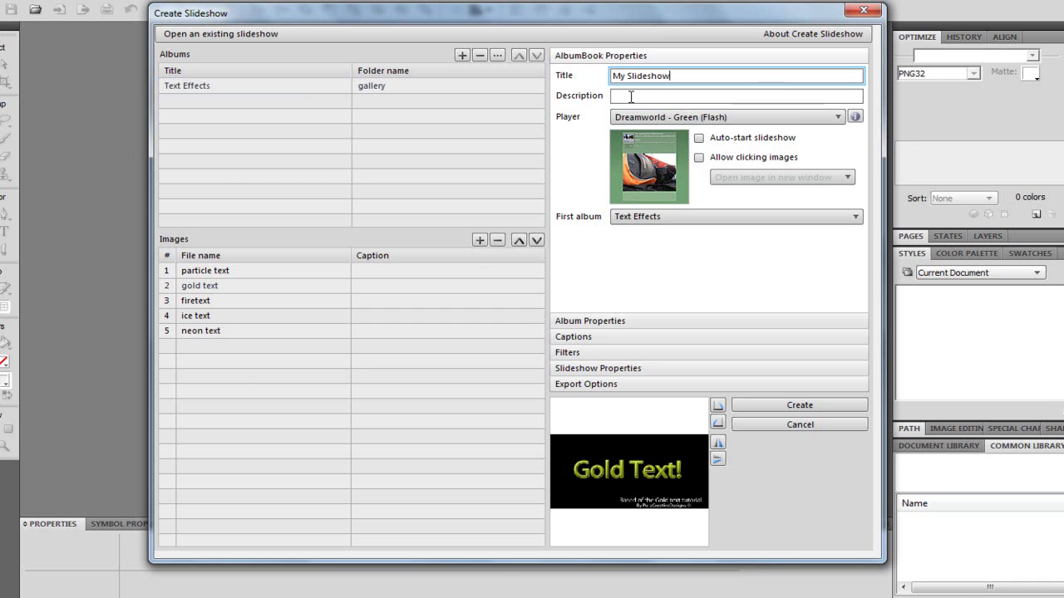
Browse the Player list, briefly choosing the plugin-free black player
left_click(697, 118)
left_click(654, 257)
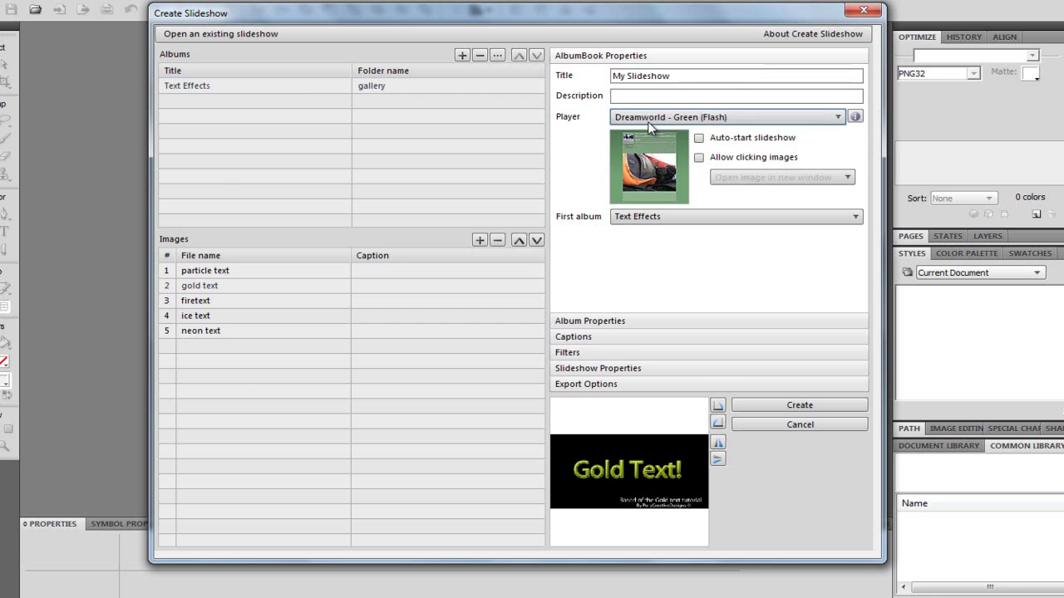
left_click(648, 121)
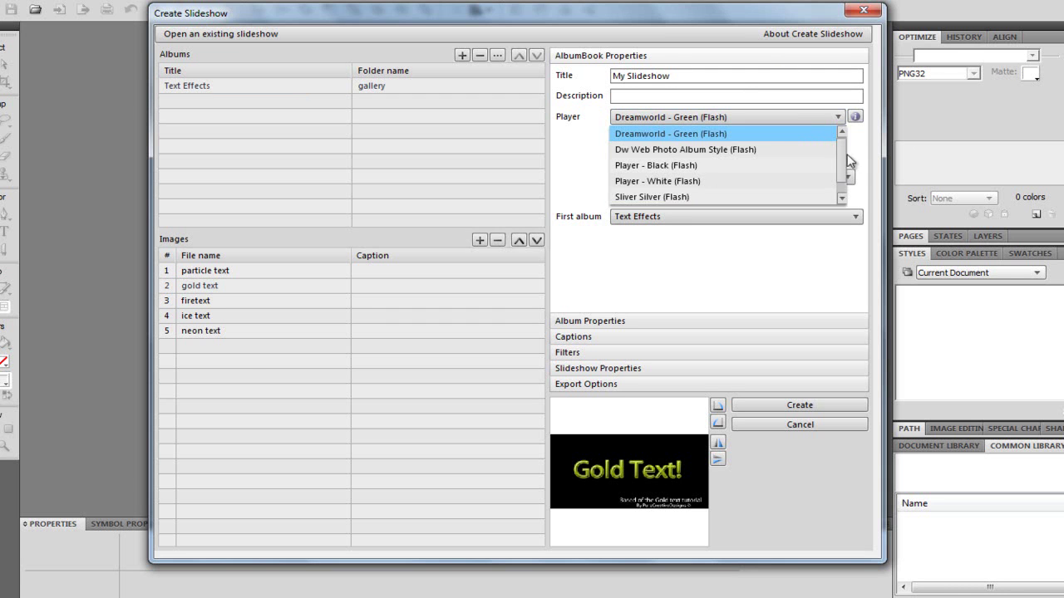
scroll(843, 162, "down", 1)
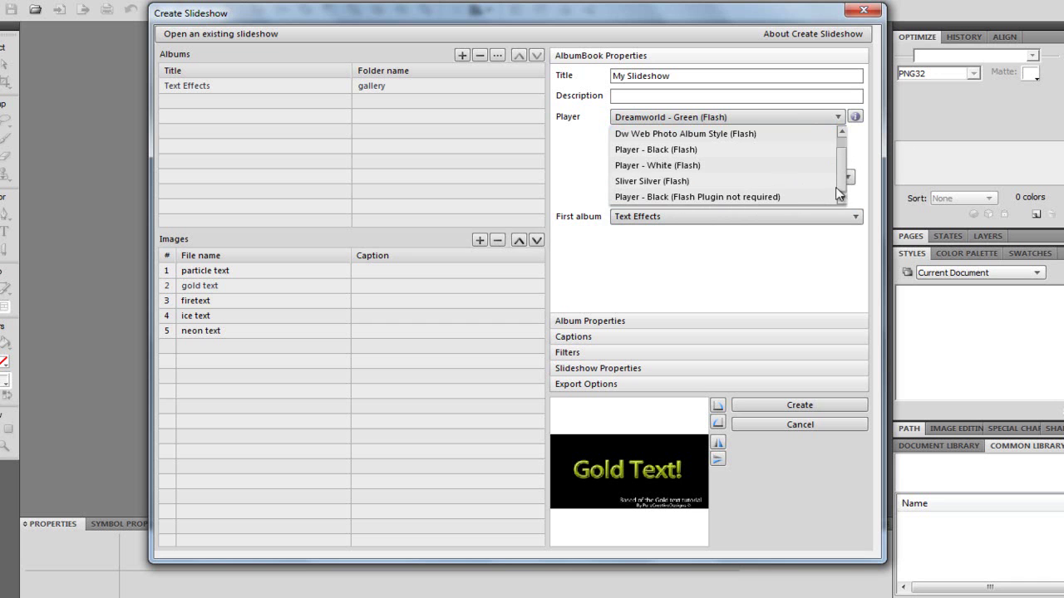
left_click(673, 197)
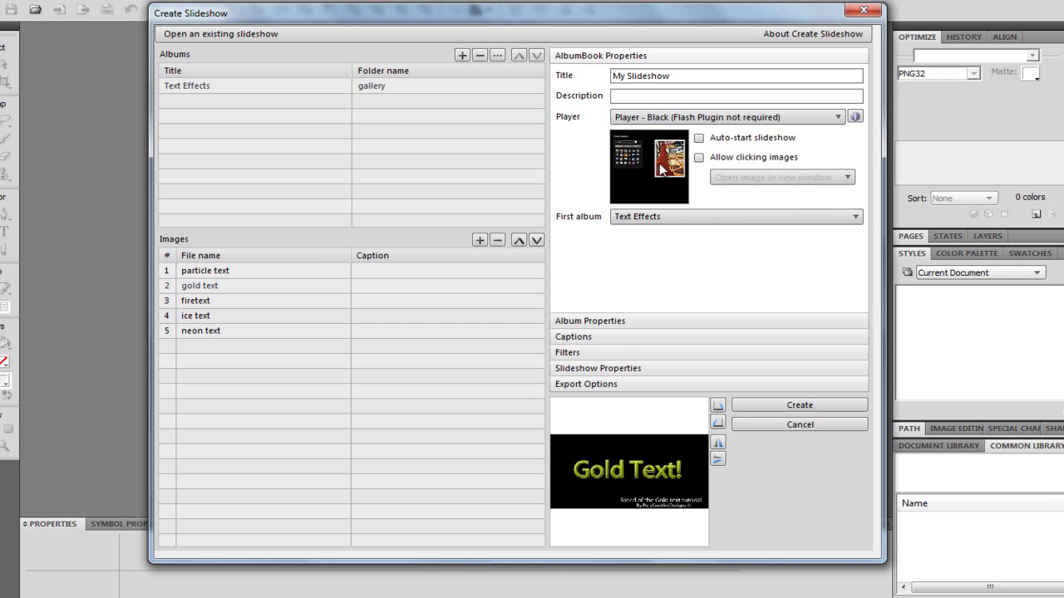
left_click(736, 117)
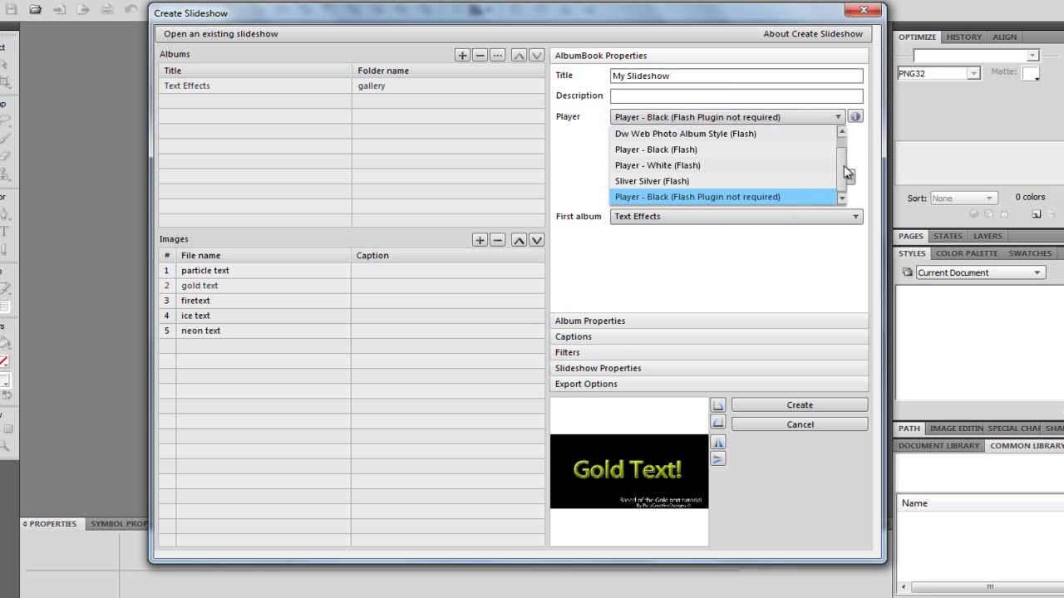
left_click_drag(843, 166, 845, 145)
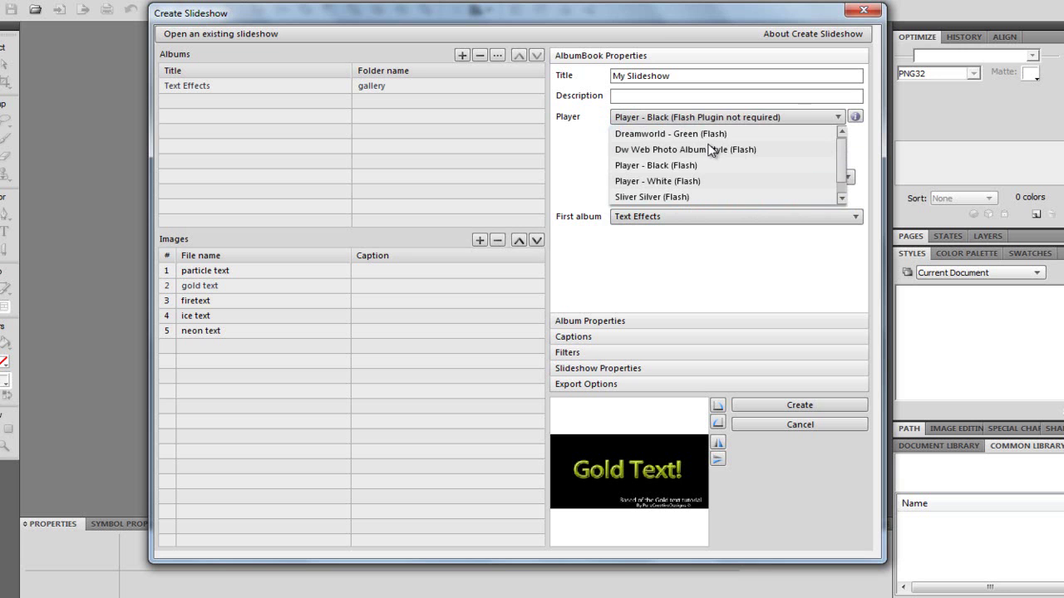
Compare Dreamworld - Green, Dw Web Photo Album, White and Sliver Silver players, settling on Player - Black (Flash)
left_click(644, 135)
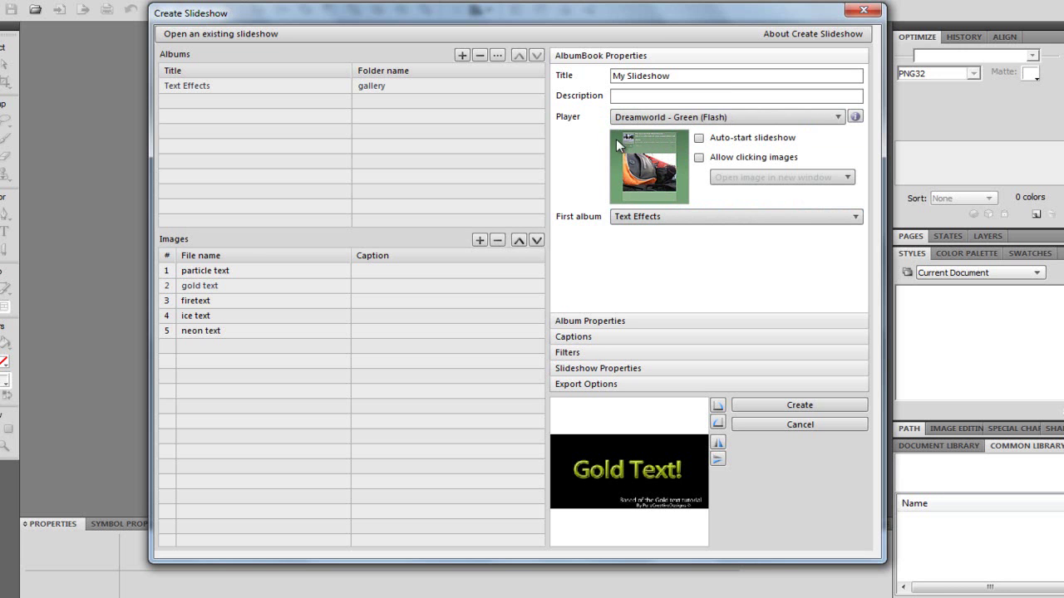
left_click(696, 118)
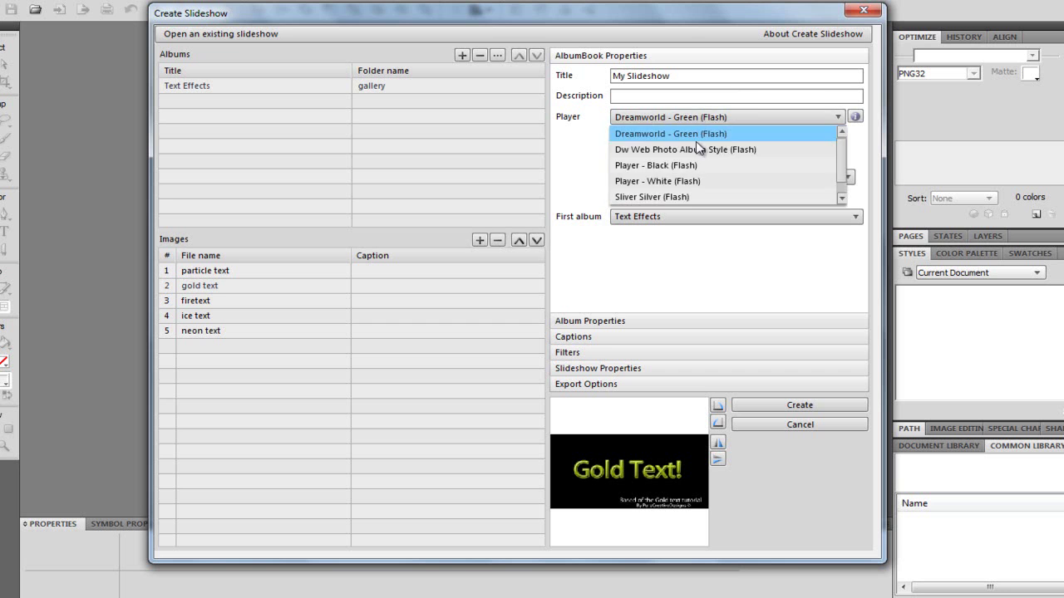
left_click(696, 148)
left_click(697, 117)
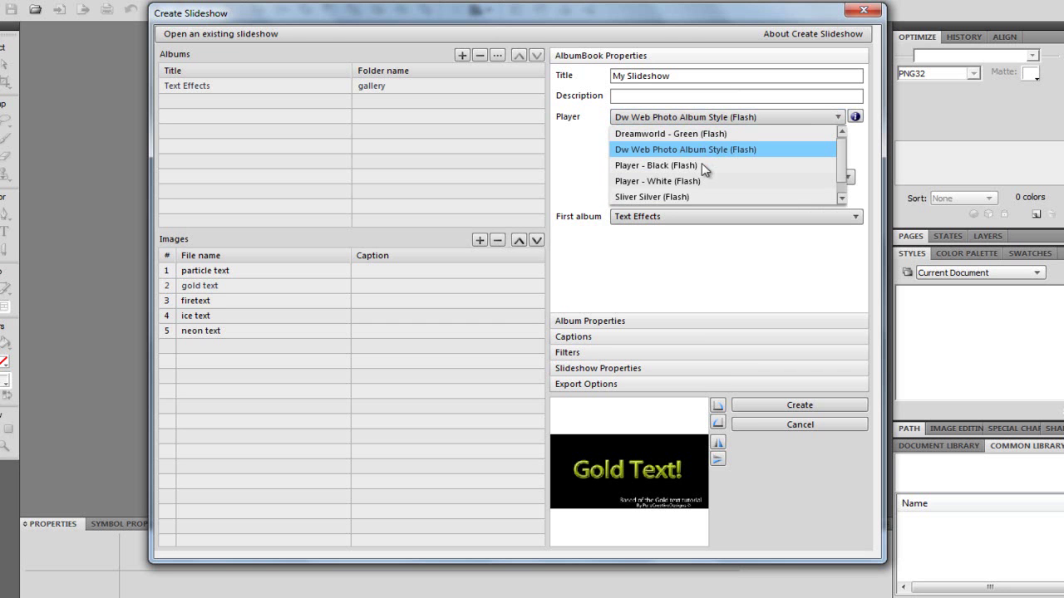
left_click(691, 166)
left_click(697, 117)
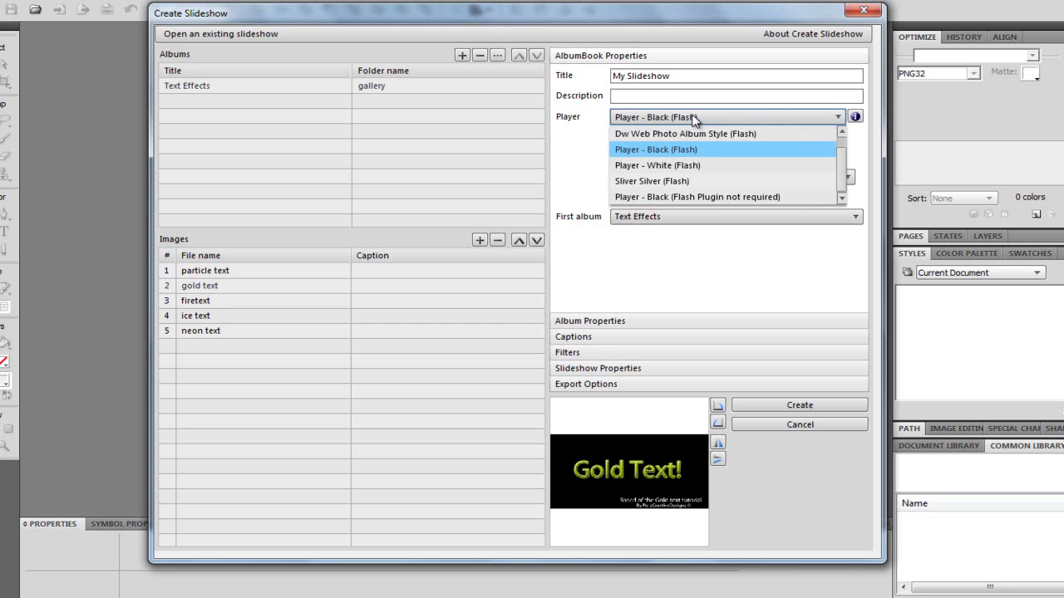
left_click(675, 165)
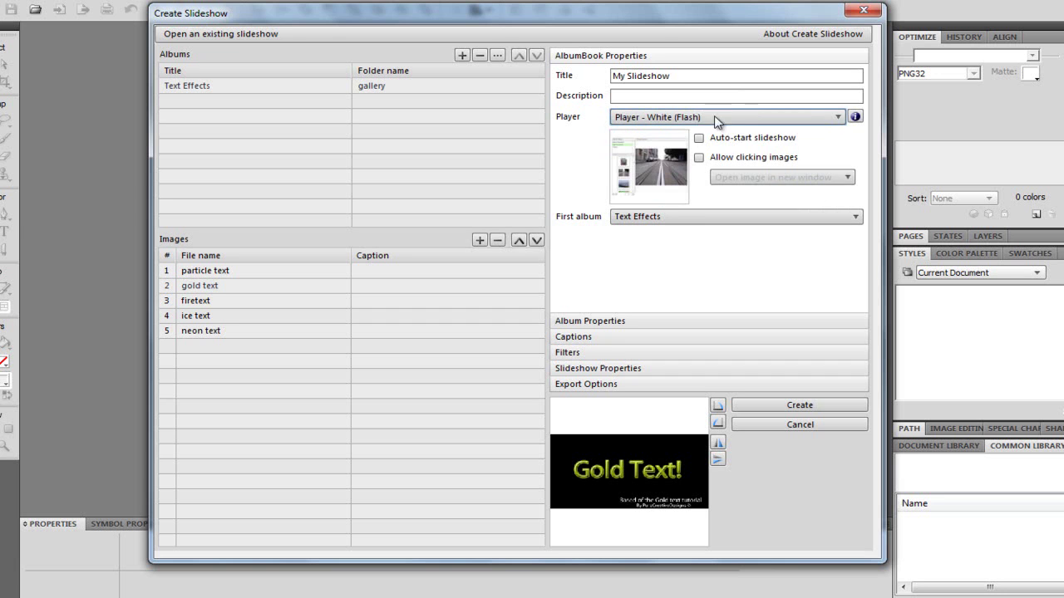
left_click(690, 117)
left_click(699, 186)
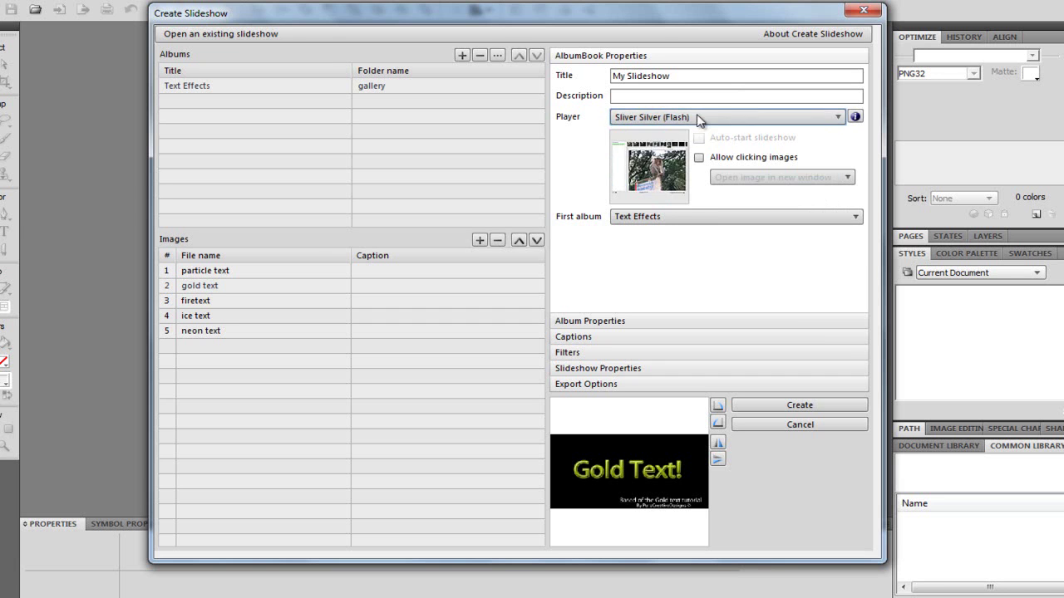
left_click(700, 117)
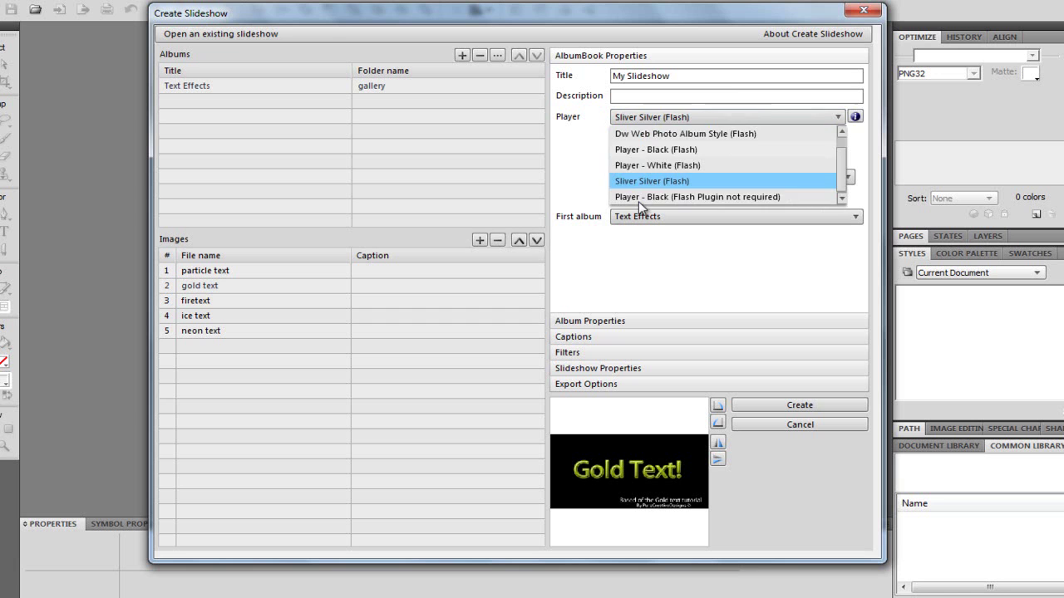
left_click(638, 197)
left_click(665, 117)
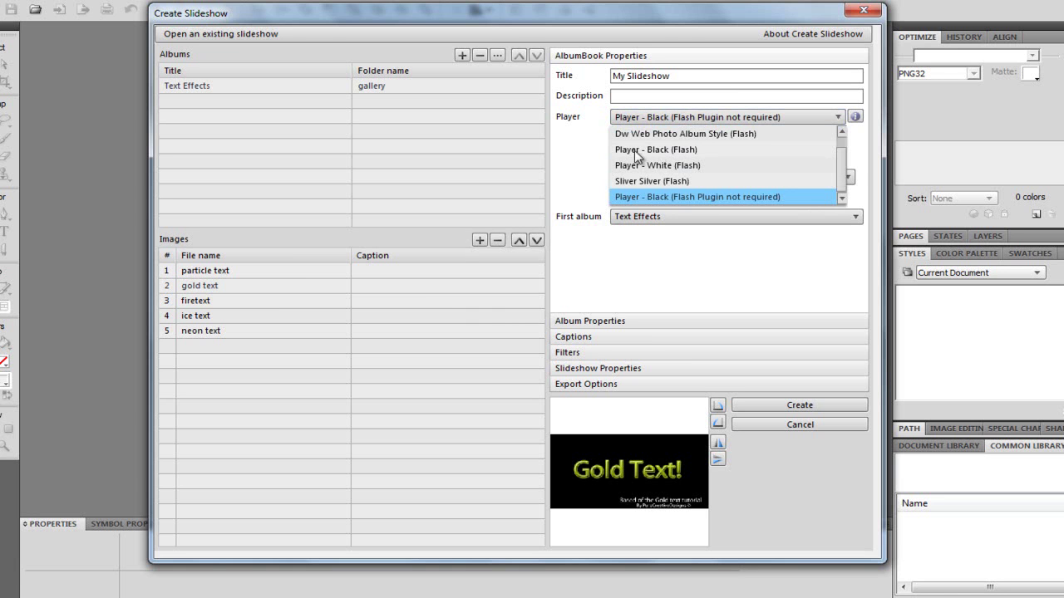
left_click(658, 151)
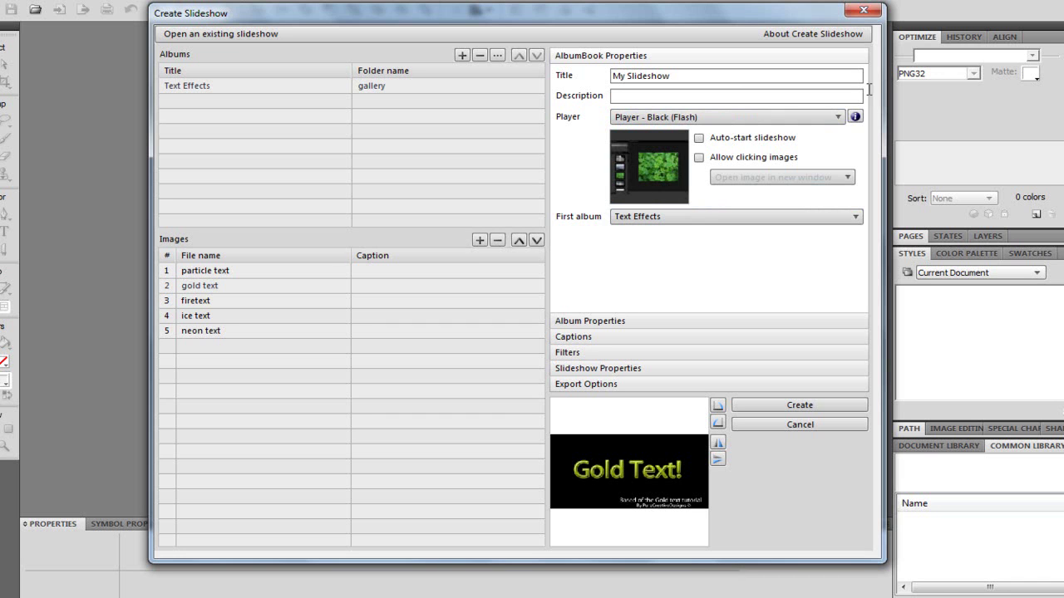
Enable auto-start and image clicking, open clicked images in a new tab, keep Text Effects first
left_click(699, 137)
left_click(699, 157)
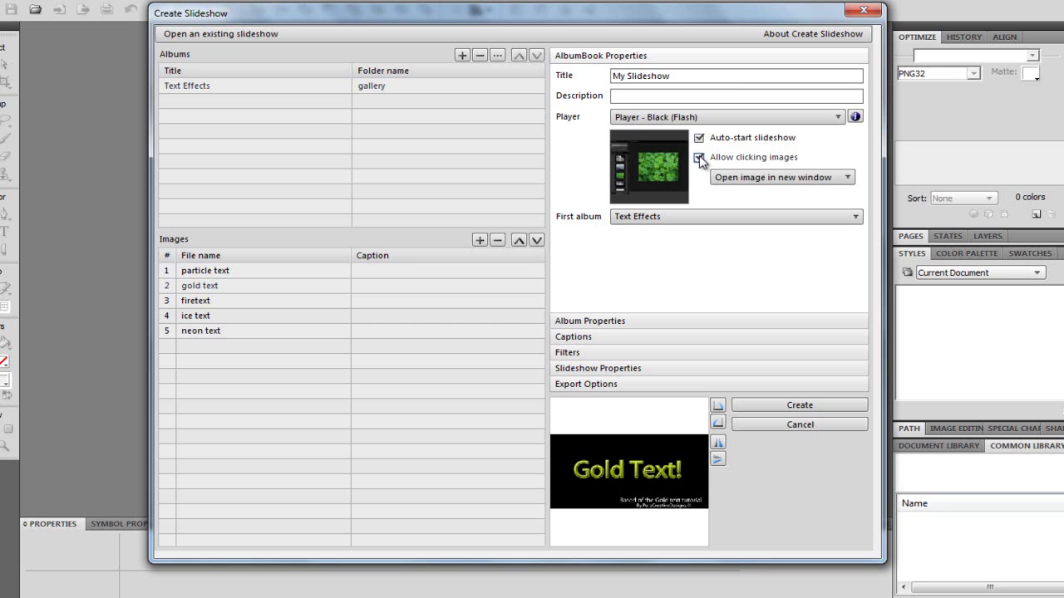
left_click(738, 179)
left_click(742, 211)
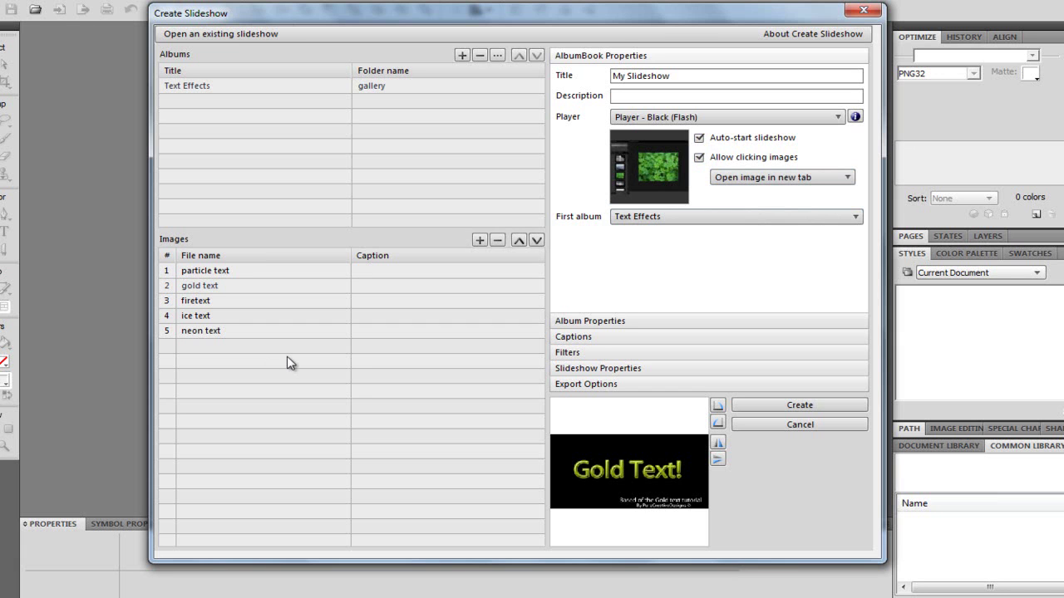
left_click(630, 219)
left_click(619, 231)
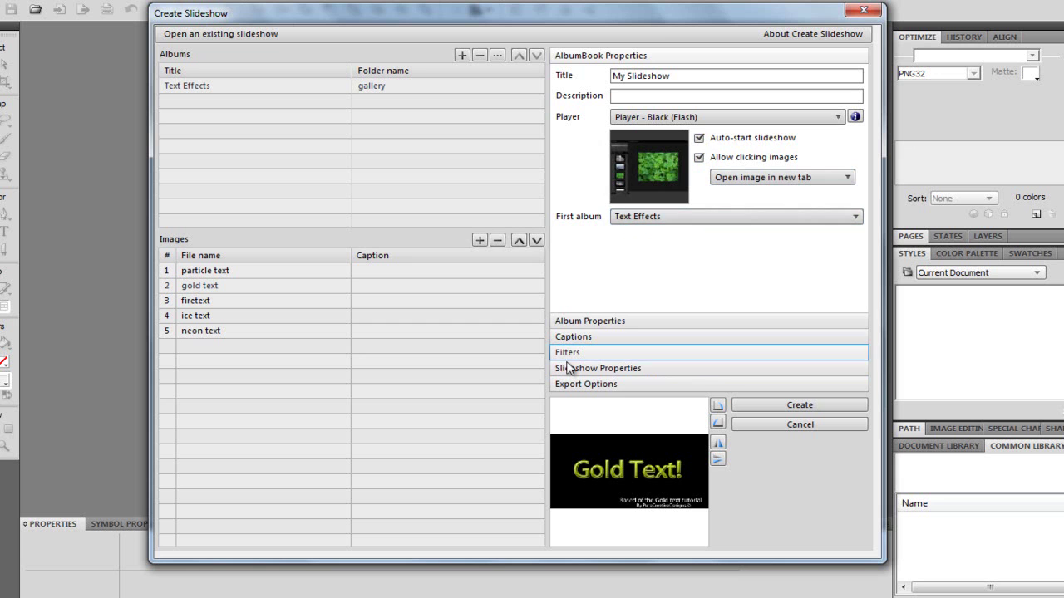
Review Album Properties, Captions and Filters without applying a filter, then expand Slideshow Properties
left_click(623, 321)
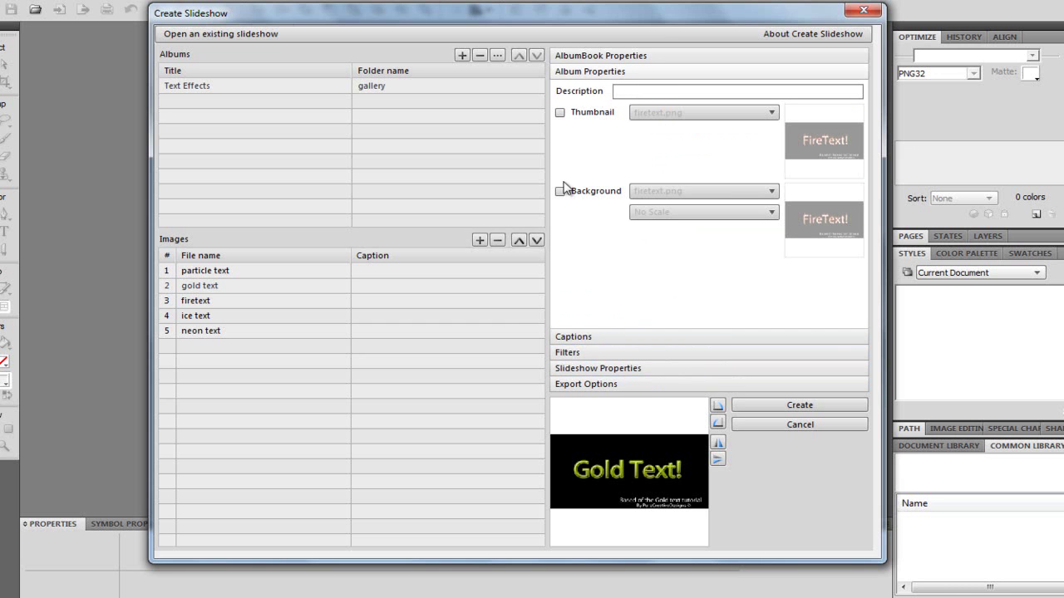
left_click(615, 339)
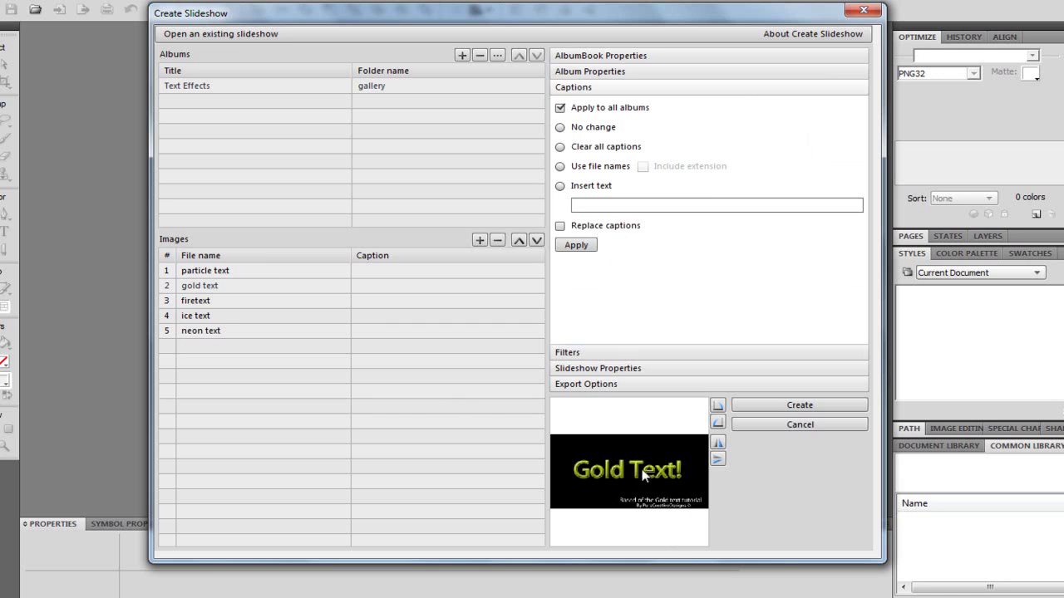
left_click(610, 357)
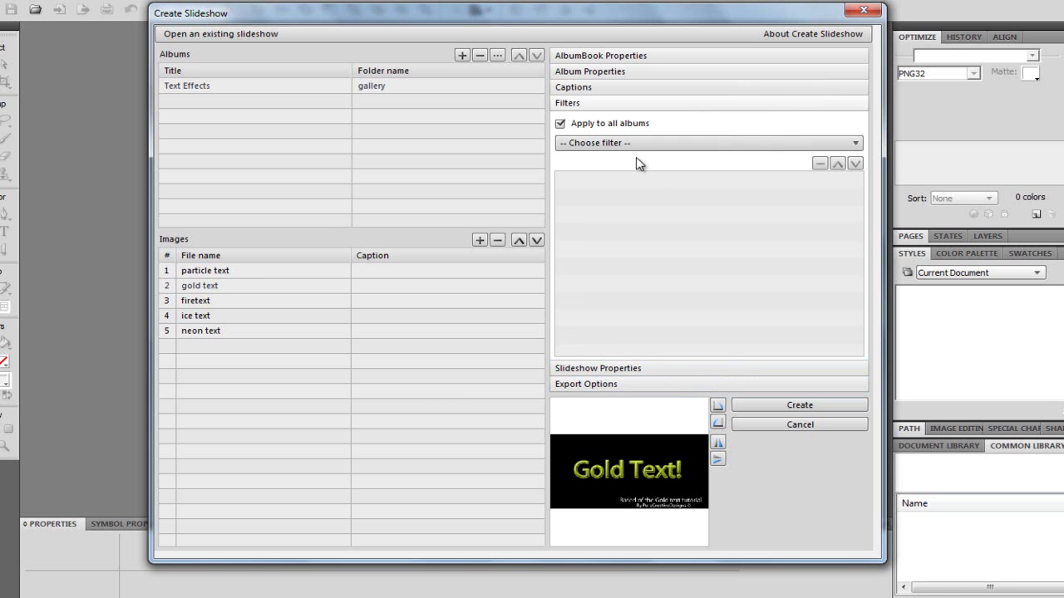
left_click(631, 144)
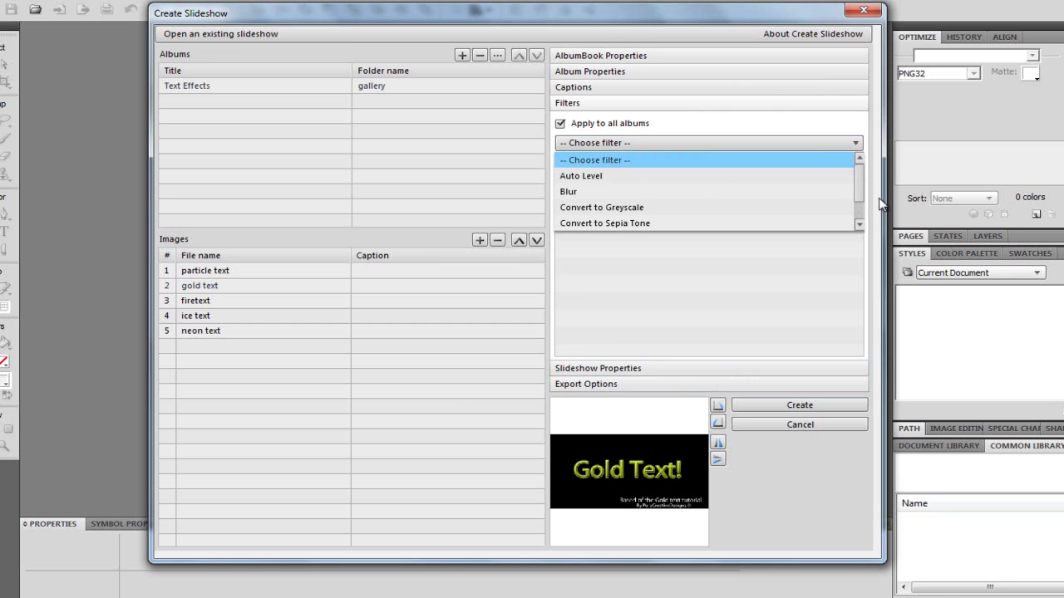
left_click_drag(860, 181, 863, 196)
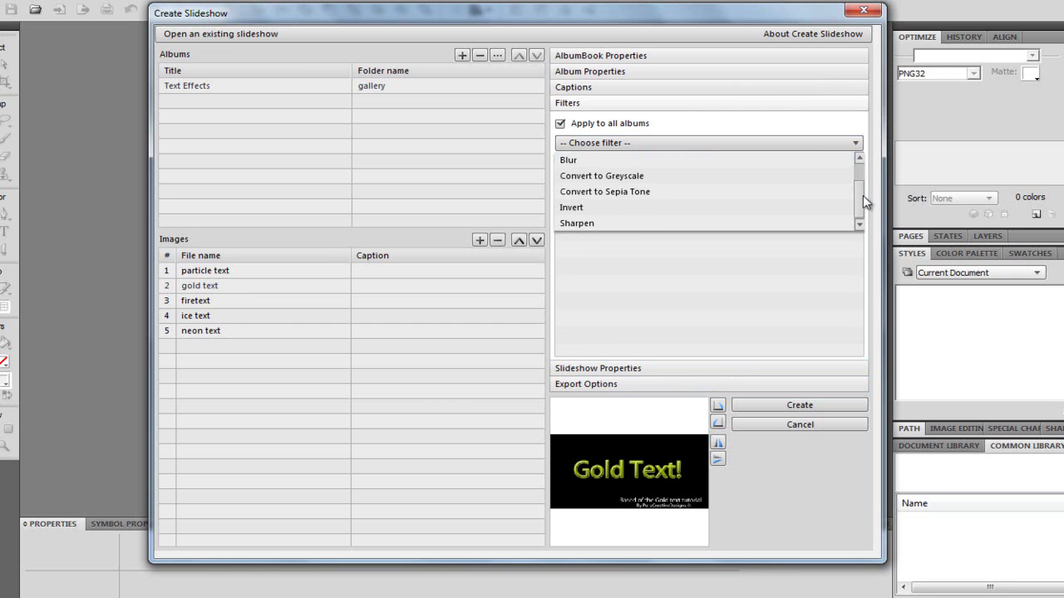
left_click(655, 274)
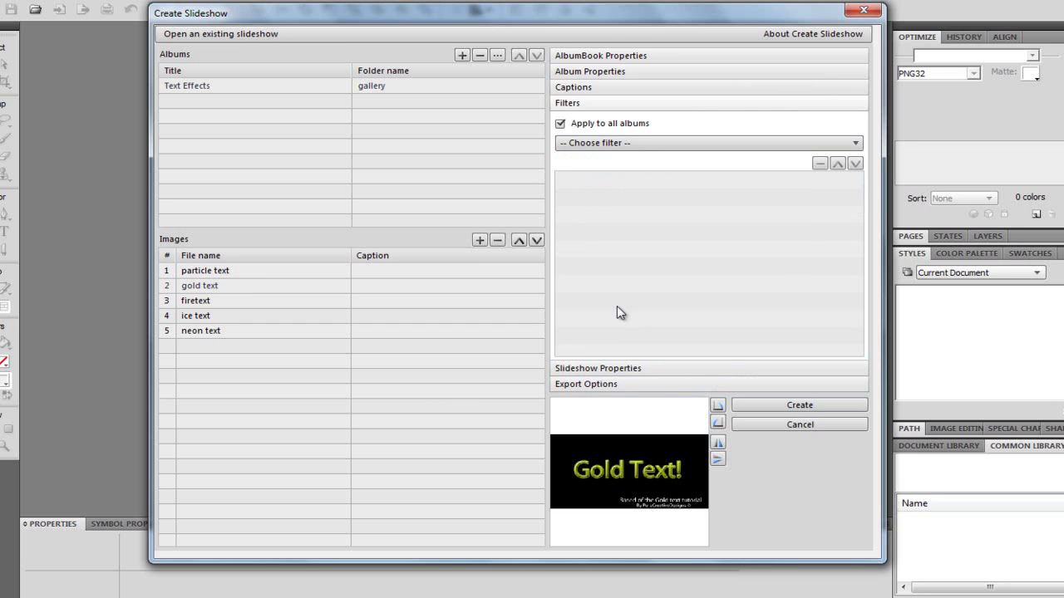
left_click(613, 369)
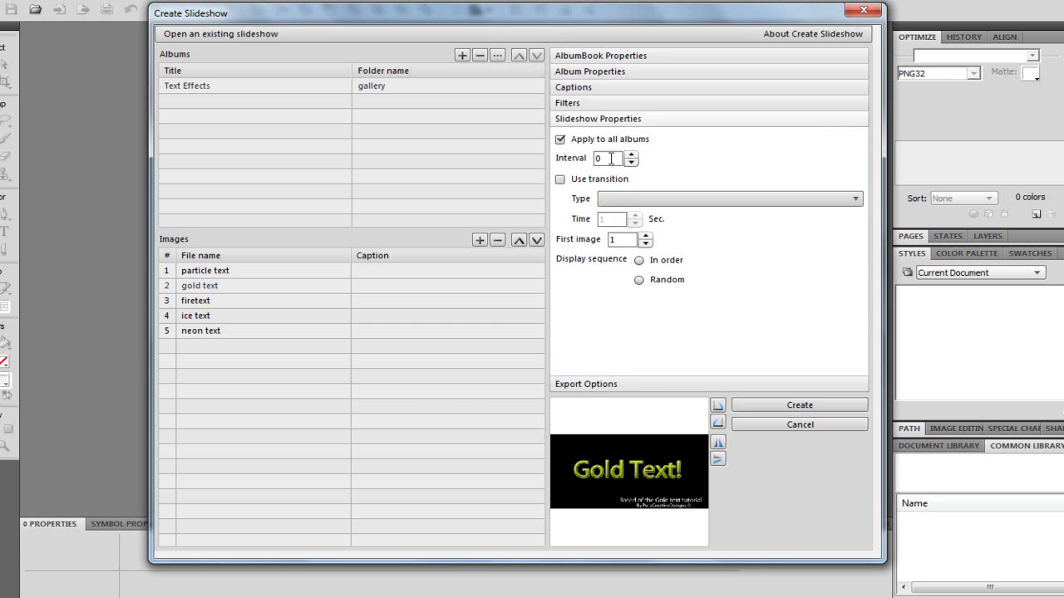
Turn on transitions with the Fade type and a 1-second duration
left_click(560, 179)
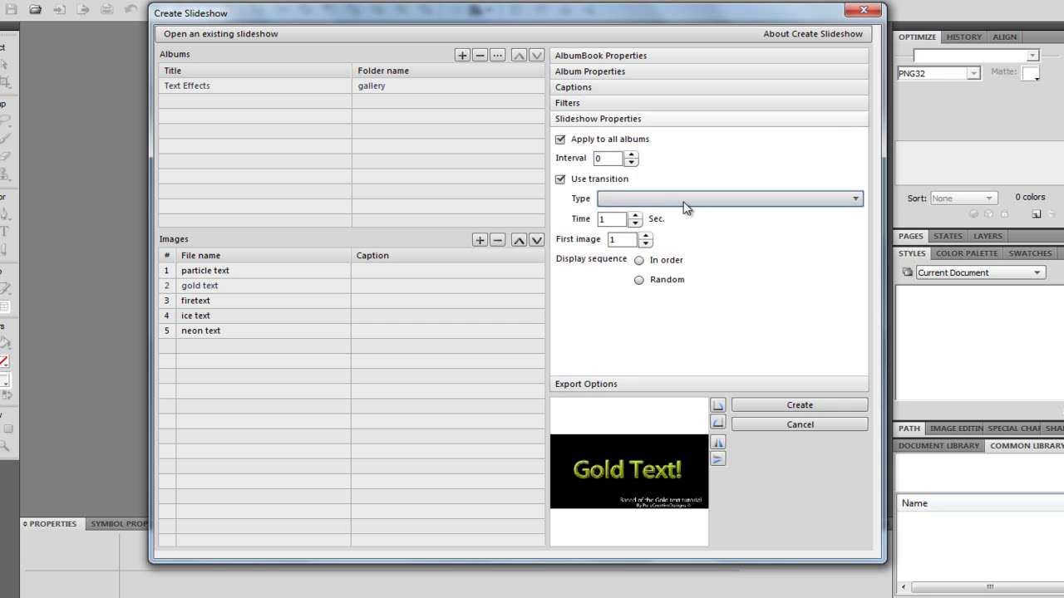
left_click(671, 199)
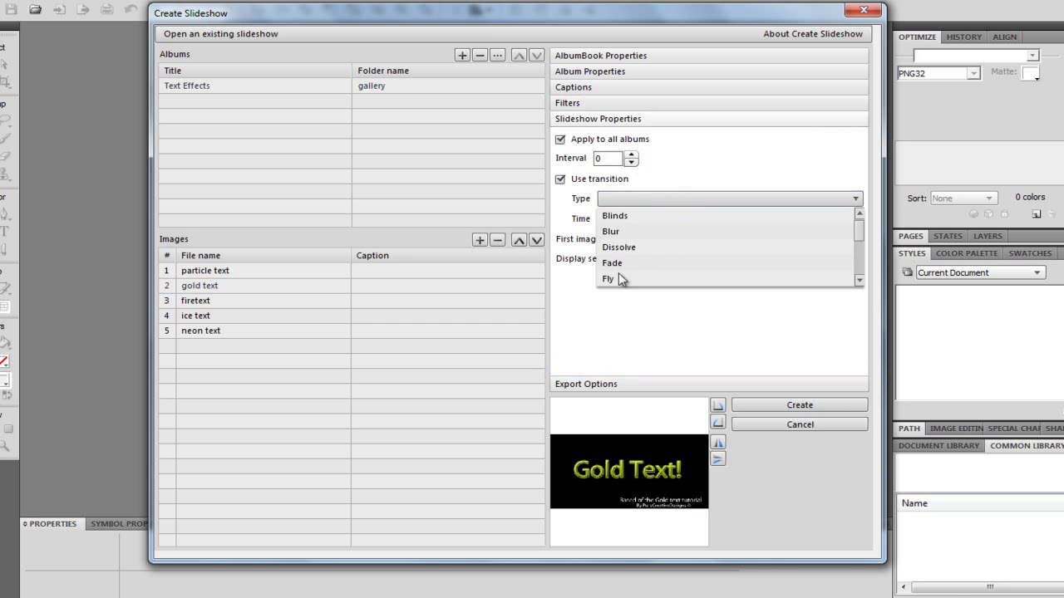
left_click(615, 264)
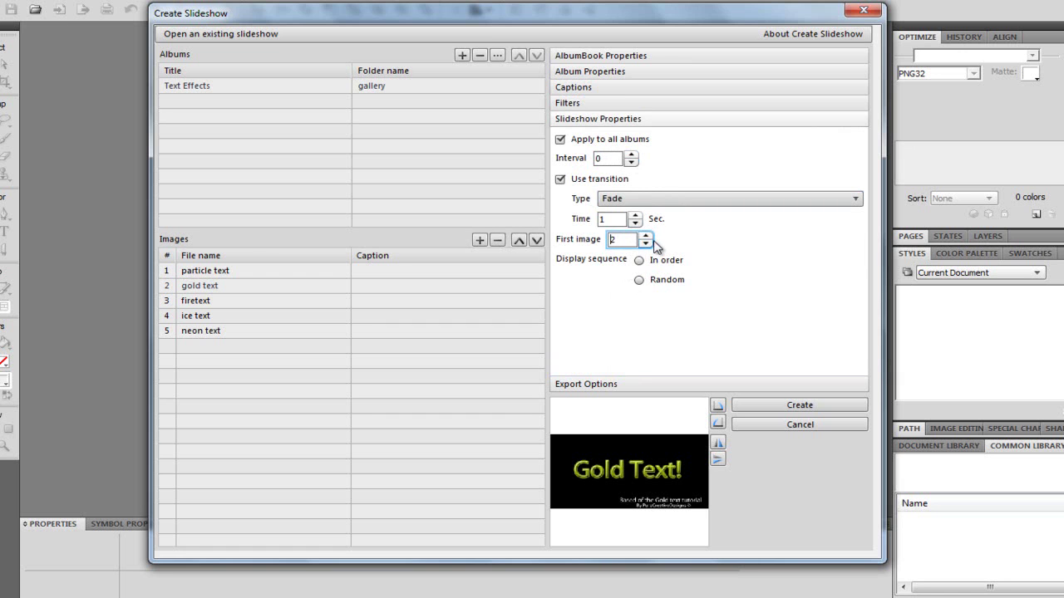
left_click(635, 214)
left_click(635, 215)
left_click(635, 214)
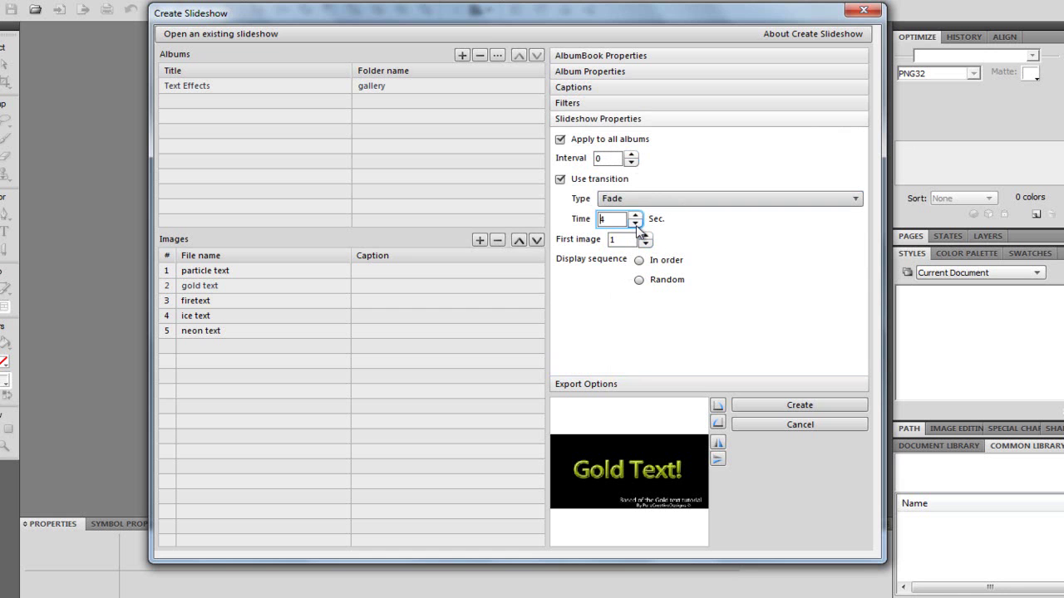
left_click(636, 224)
left_click(696, 383)
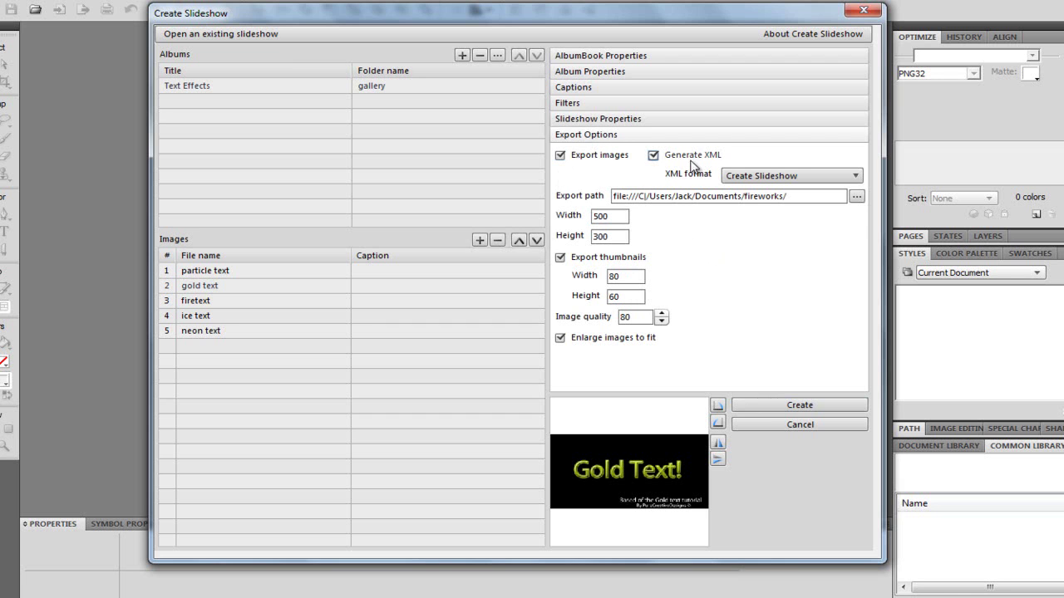
Set the export folder to the Desktop and check the 500×300 image size
left_click(856, 196)
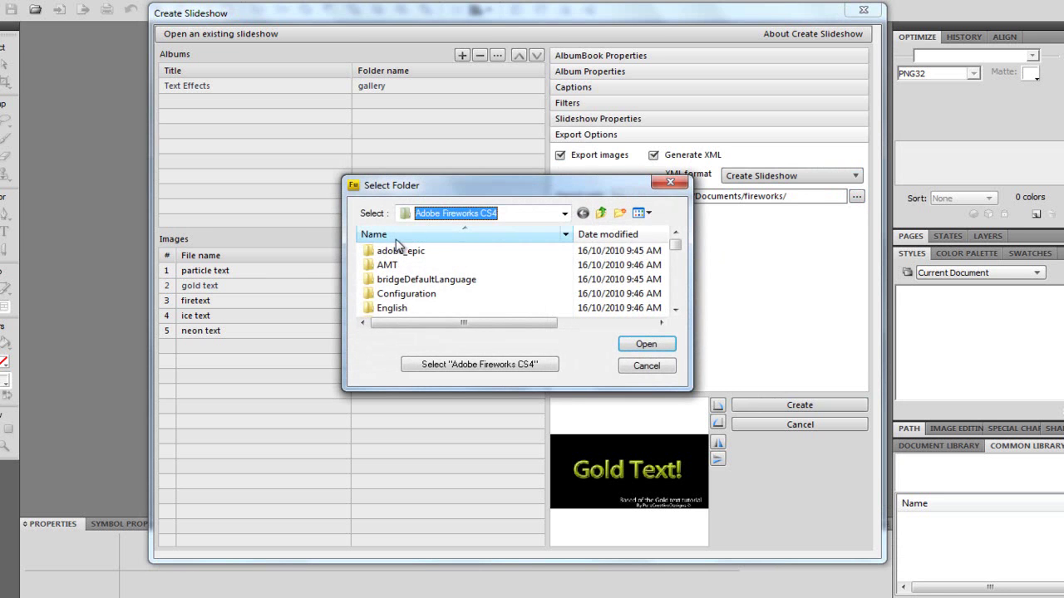
left_click(564, 213)
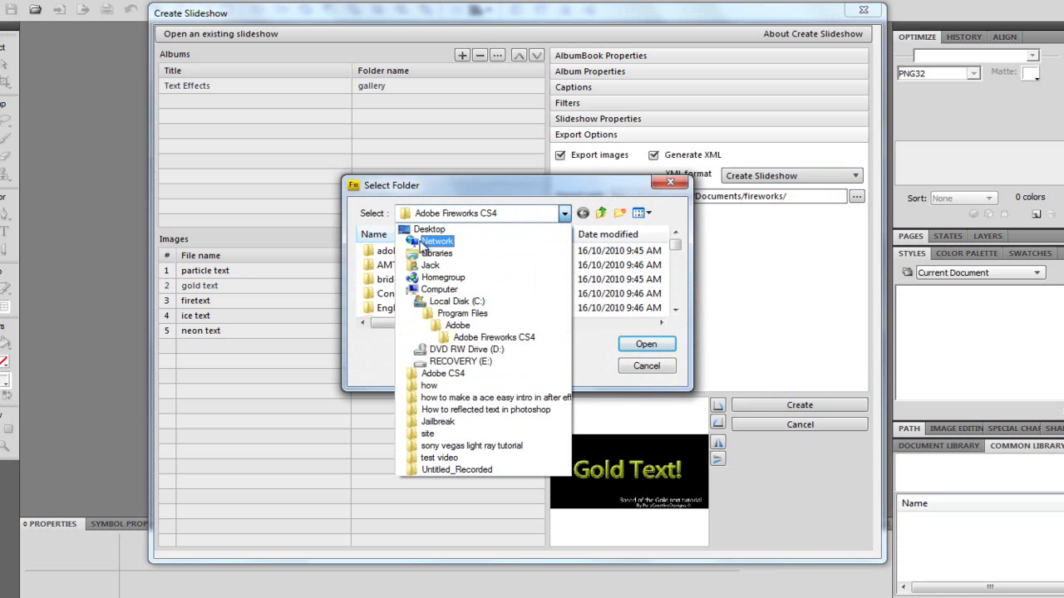
left_click(430, 236)
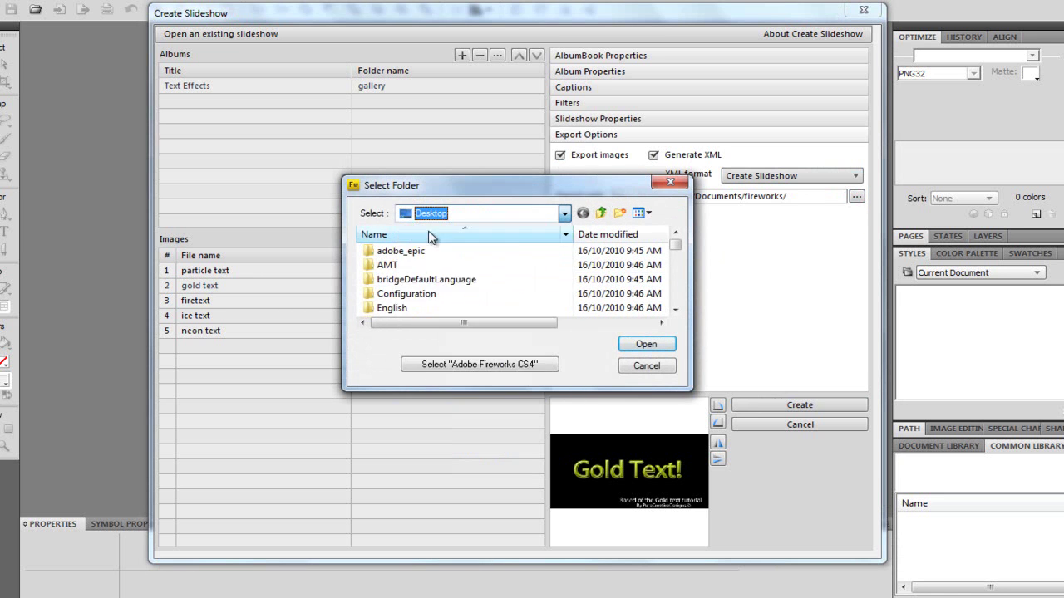
left_click(640, 346)
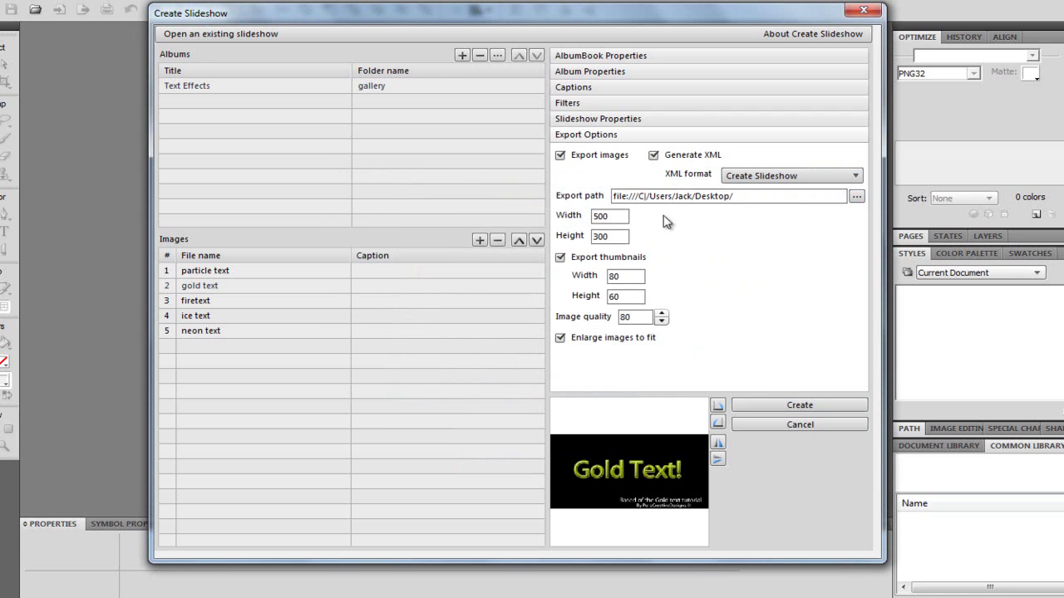
left_click(619, 217)
left_click(611, 216)
left_click(611, 236)
Raise image quality to 95, leaving enlarge-to-fit switched on
left_click(661, 314)
left_click(661, 314)
left_click(661, 314)
left_click(662, 314)
left_click(585, 339)
left_click(587, 339)
Create the slideshow files, enable launching in the browser, and finish with Done
left_click(802, 405)
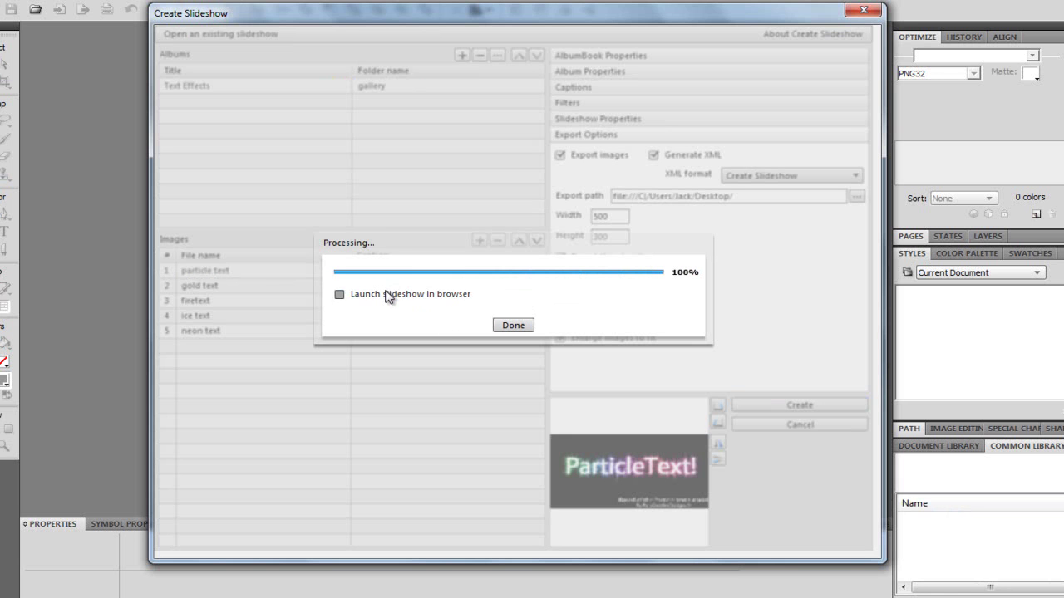
left_click(388, 295)
left_click(513, 325)
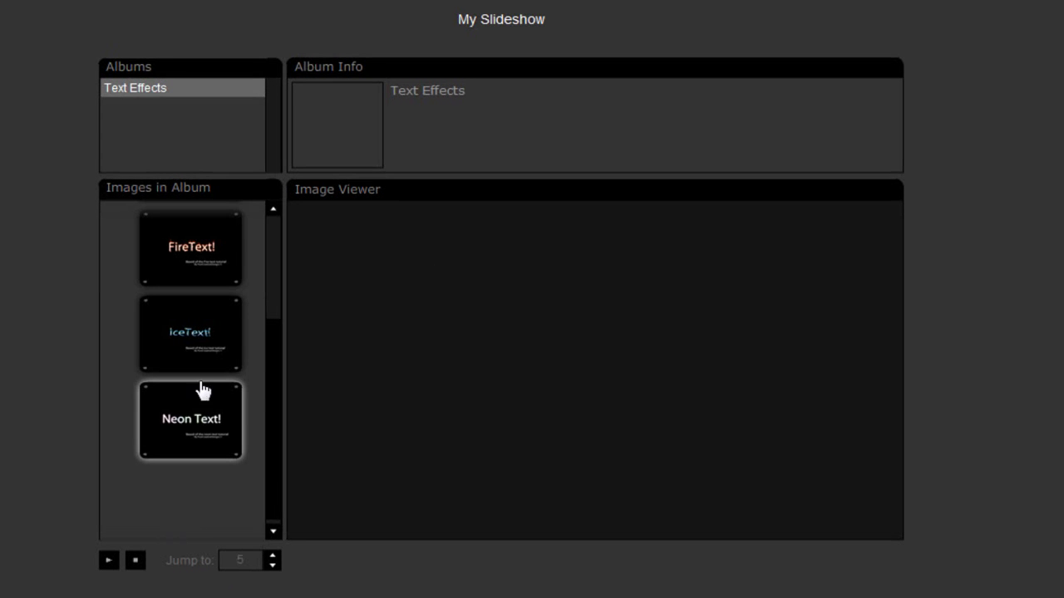
View the FireText, IceText, Neon Text, ParticleText and Gold Text images, then play from ParticleText
left_click(205, 268)
left_click(200, 370)
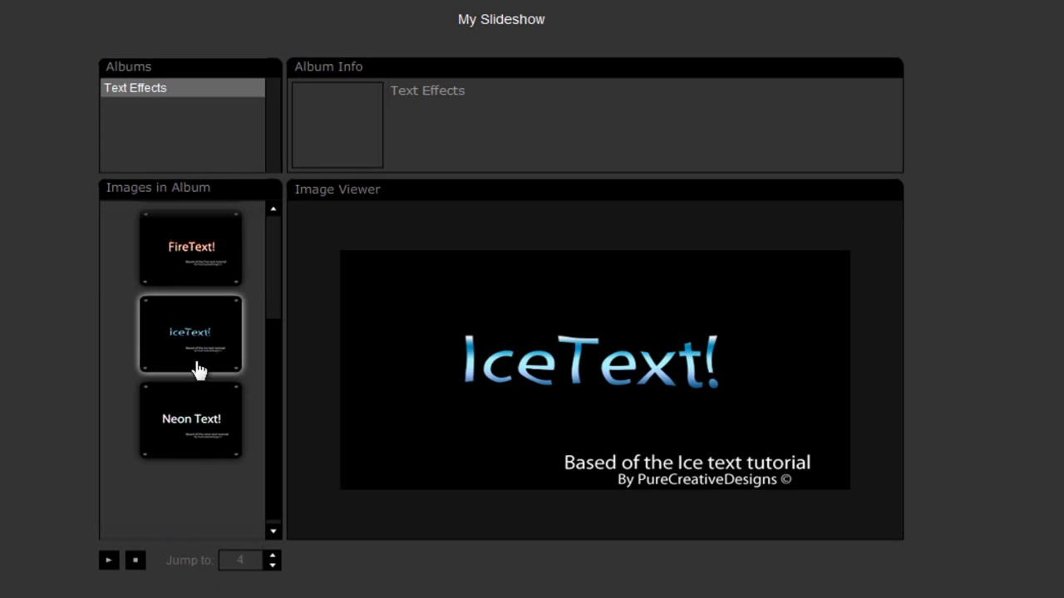
left_click(196, 431)
left_click(214, 347)
left_click(202, 273)
left_click(197, 368)
left_click(214, 444)
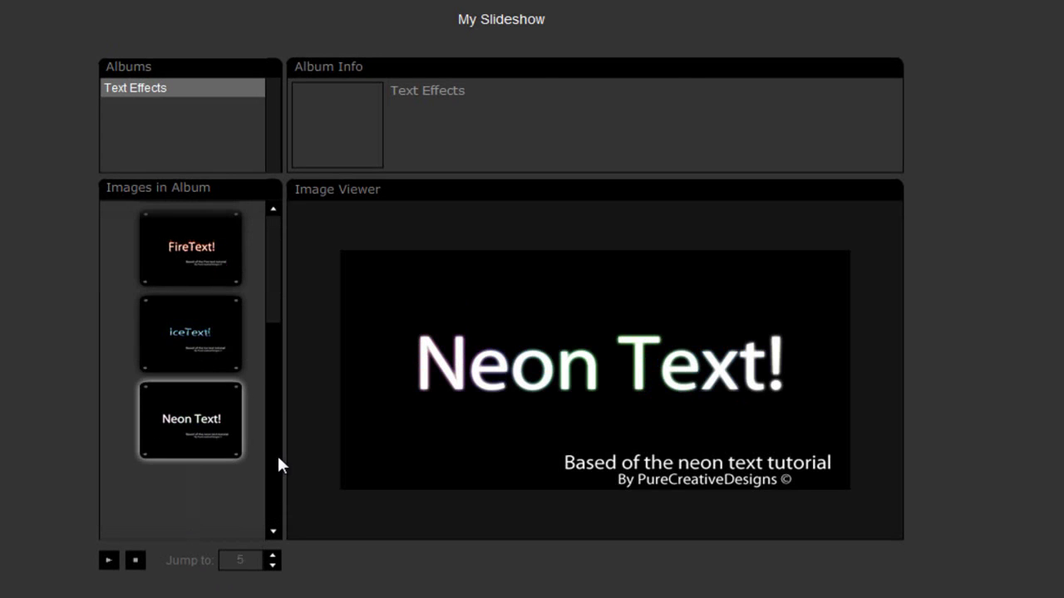
scroll(275, 345, "up", 3)
left_click(202, 280)
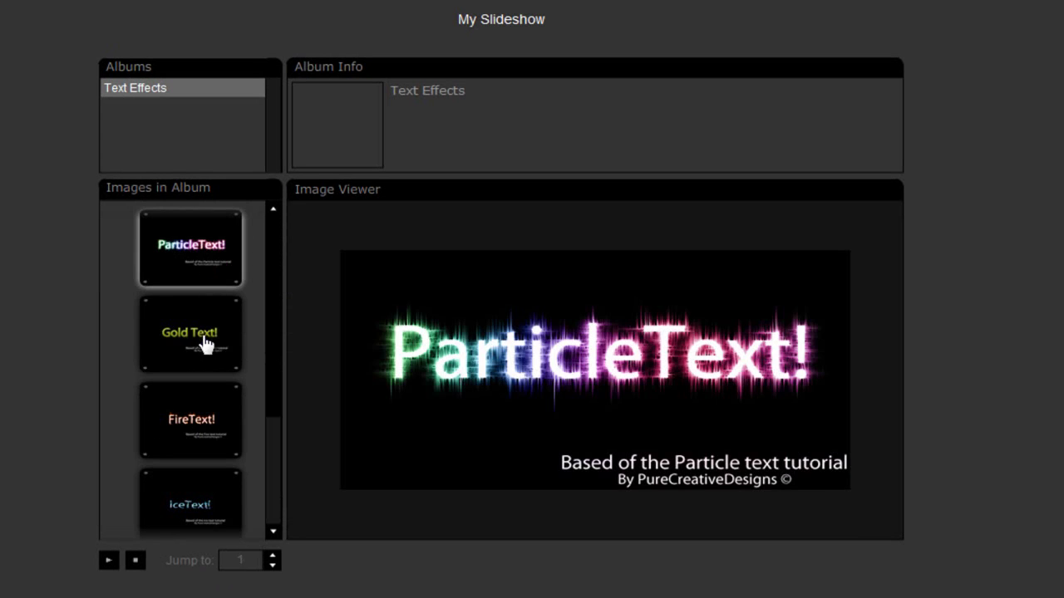
left_click(170, 330)
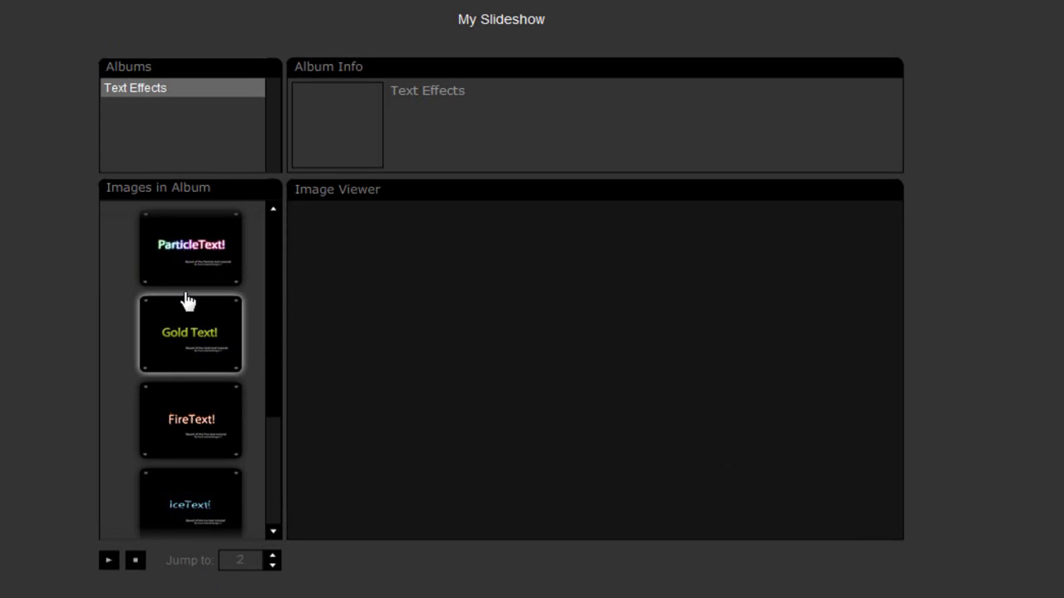
left_click(108, 563)
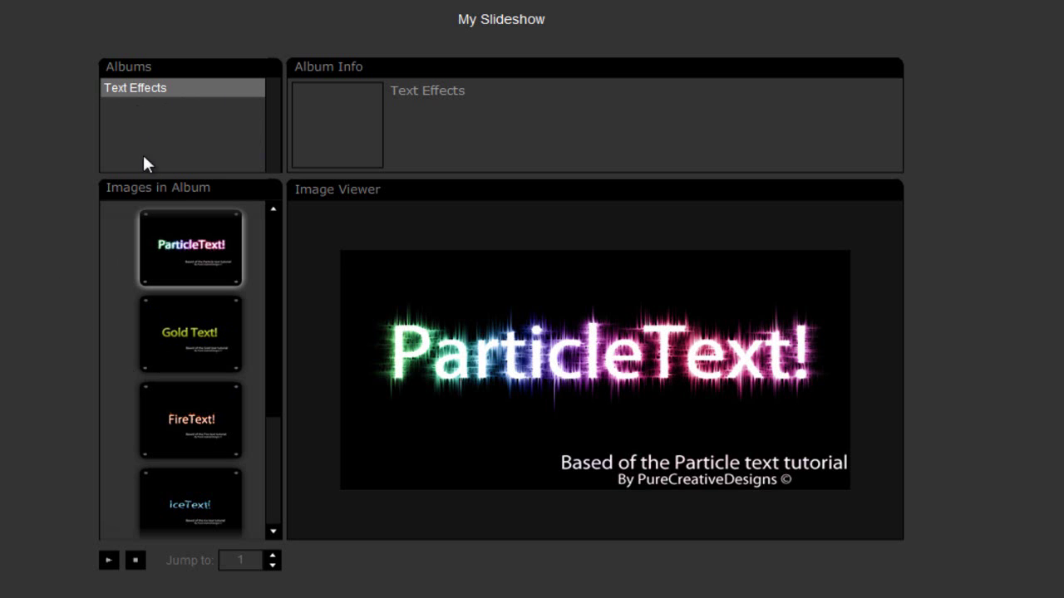
left_click(220, 347)
left_click(210, 406)
left_click(218, 478)
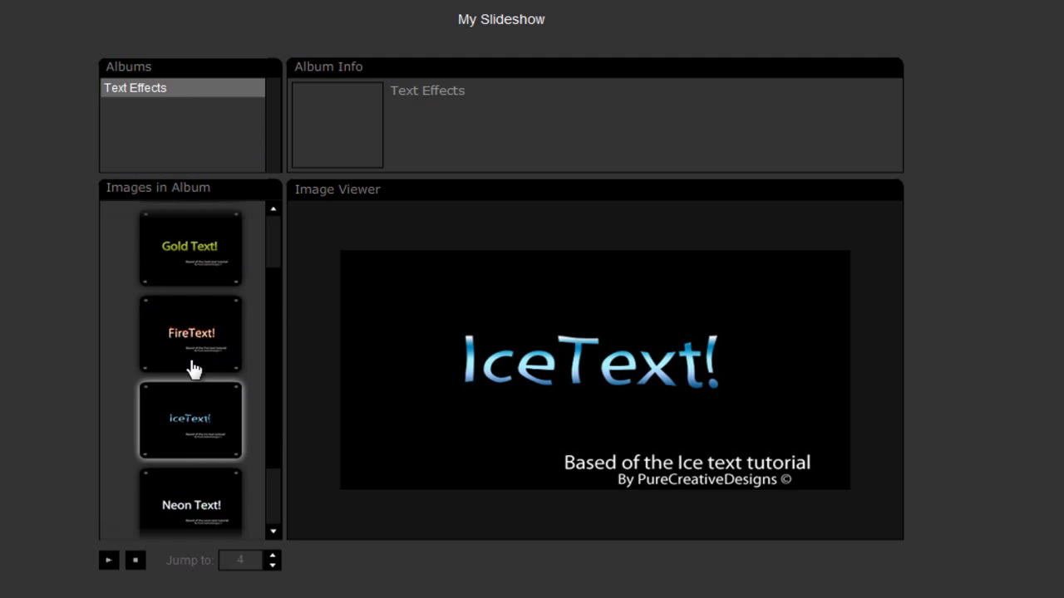
left_click(210, 428)
left_click(219, 347)
left_click(201, 289)
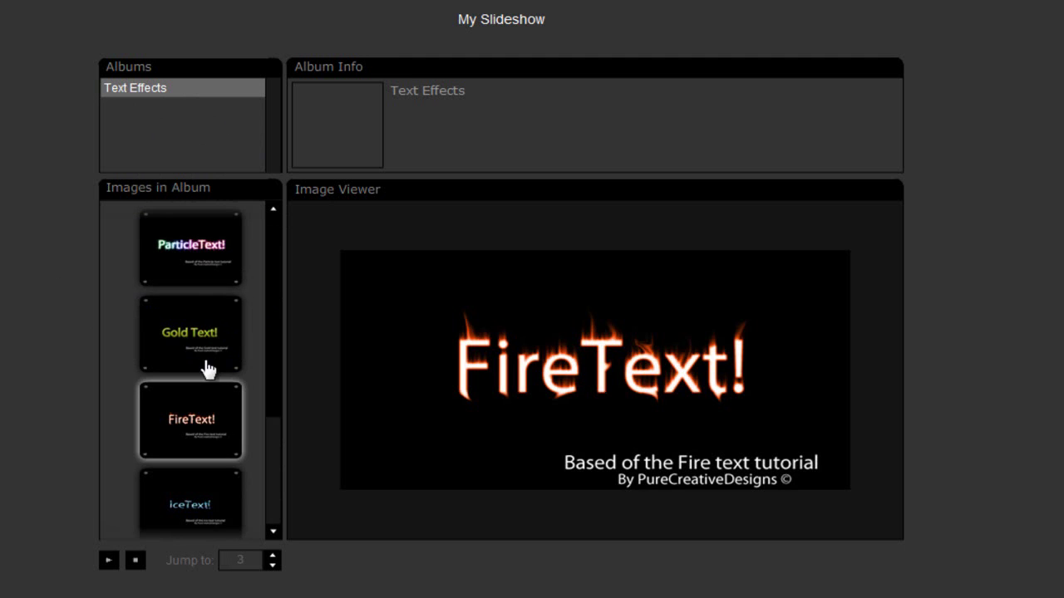
left_click(206, 363)
left_click(192, 275)
left_click(226, 350)
left_click(232, 281)
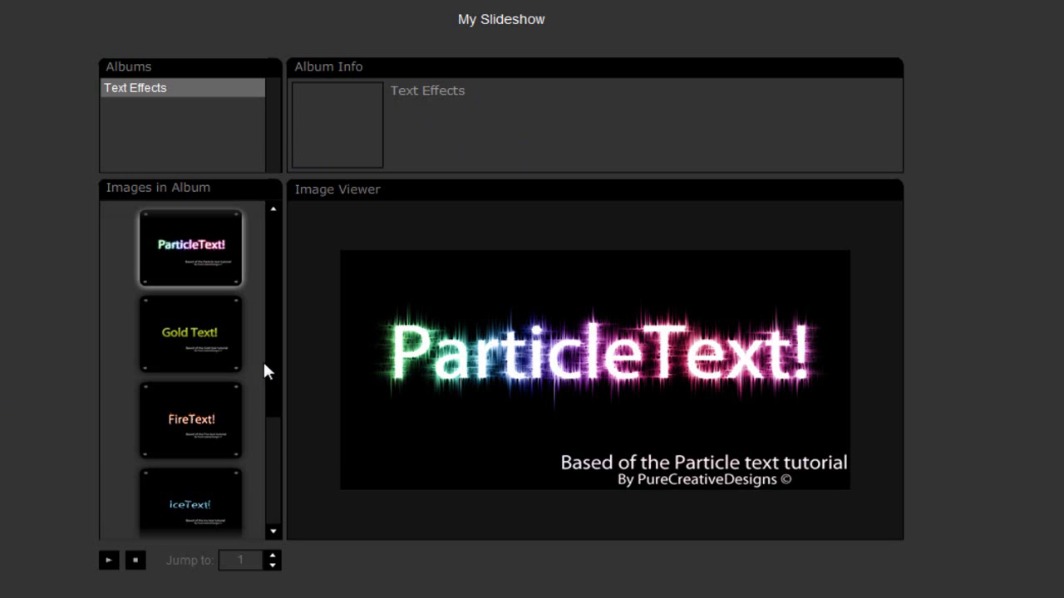
left_click(270, 459)
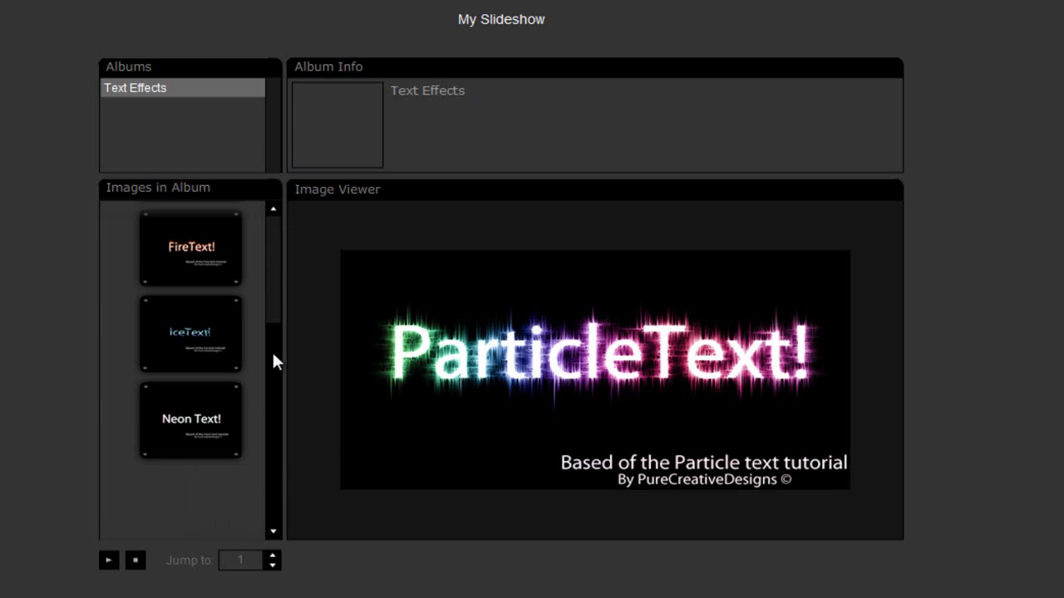
left_click(273, 267)
Close the Create Slideshow window holding the five-image Text Effects album
left_click(269, 422)
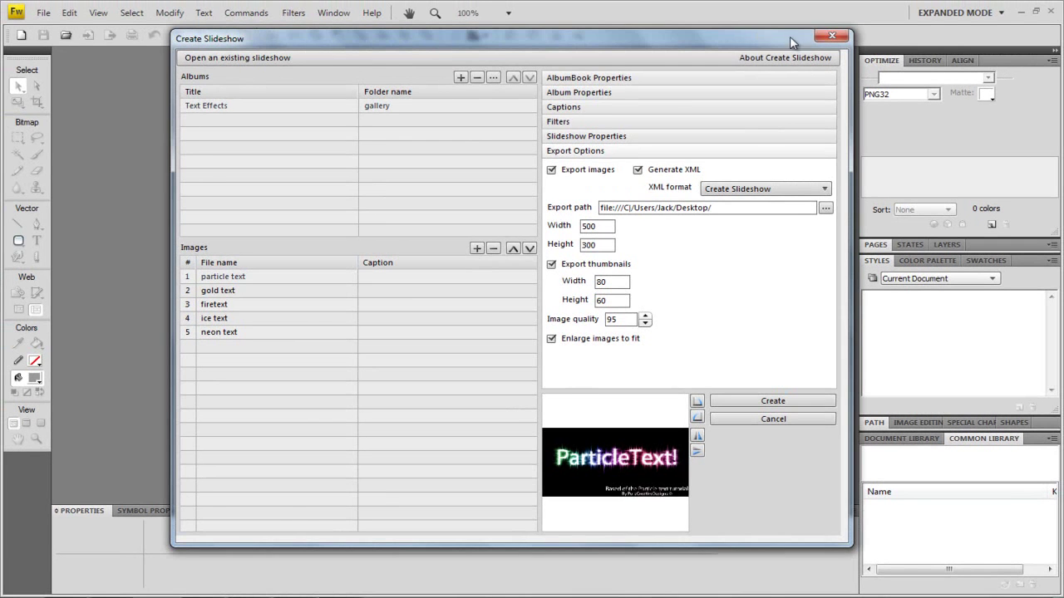
left_click(831, 36)
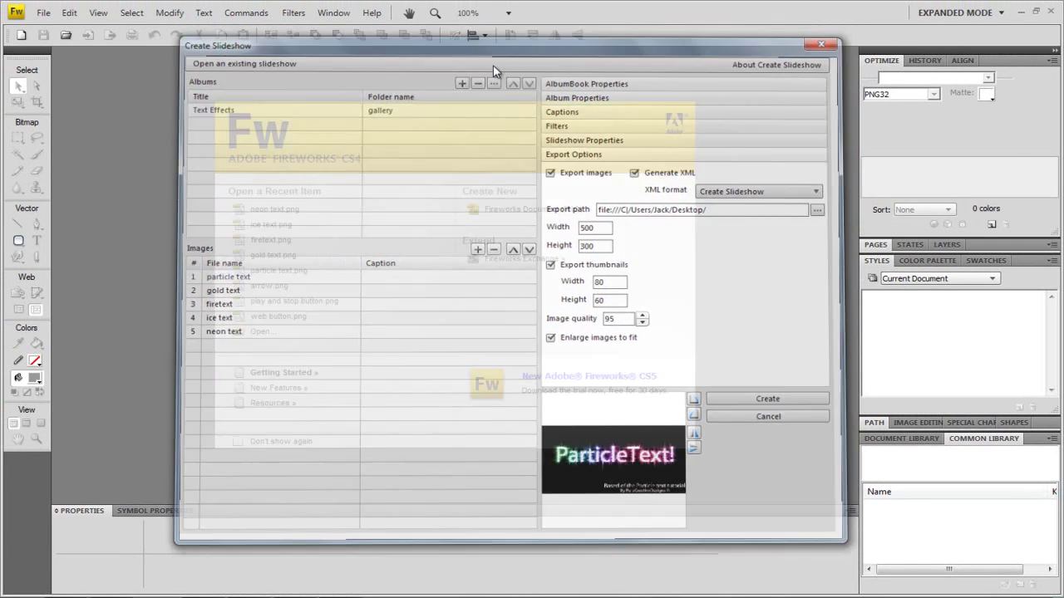